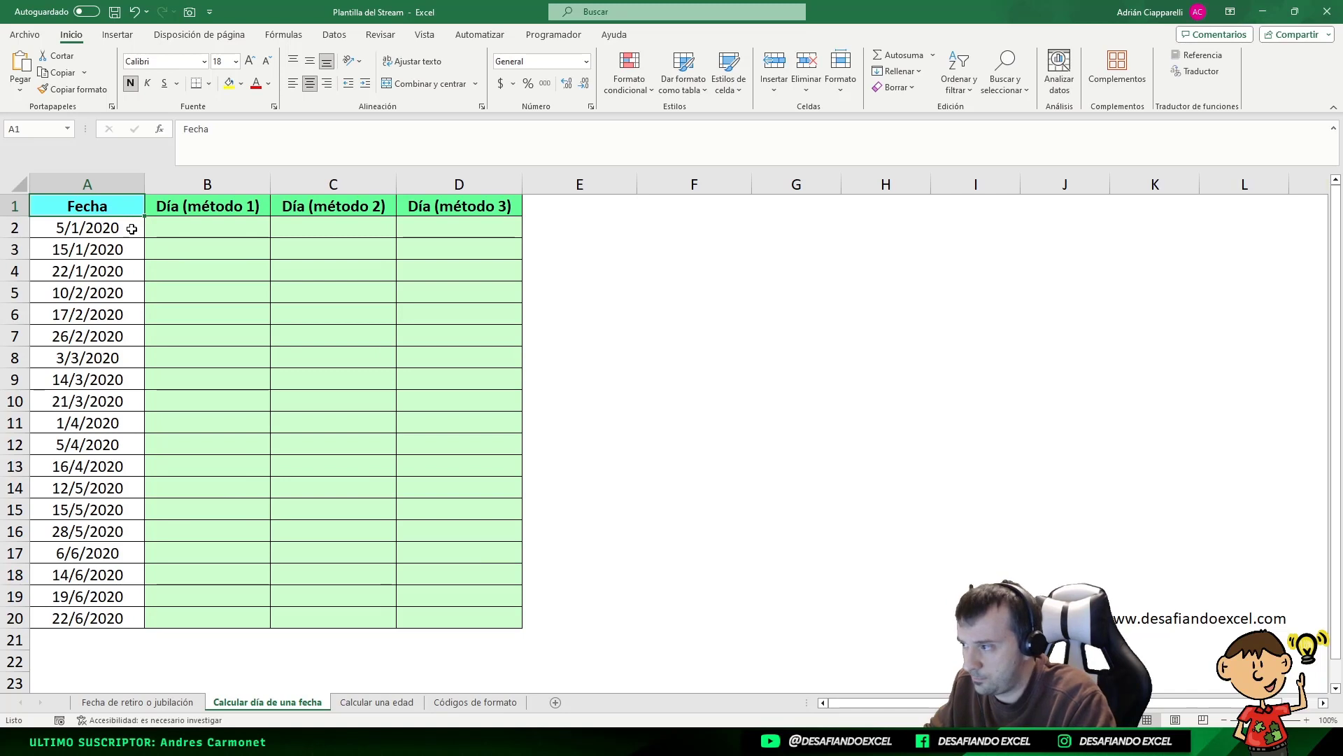
# Look over the dates in A2:A20, then select cell B2 for the first weekday name
pyautogui.moveTo(131, 229); pyautogui.dragTo(100, 229)
pyautogui.click(79, 227)
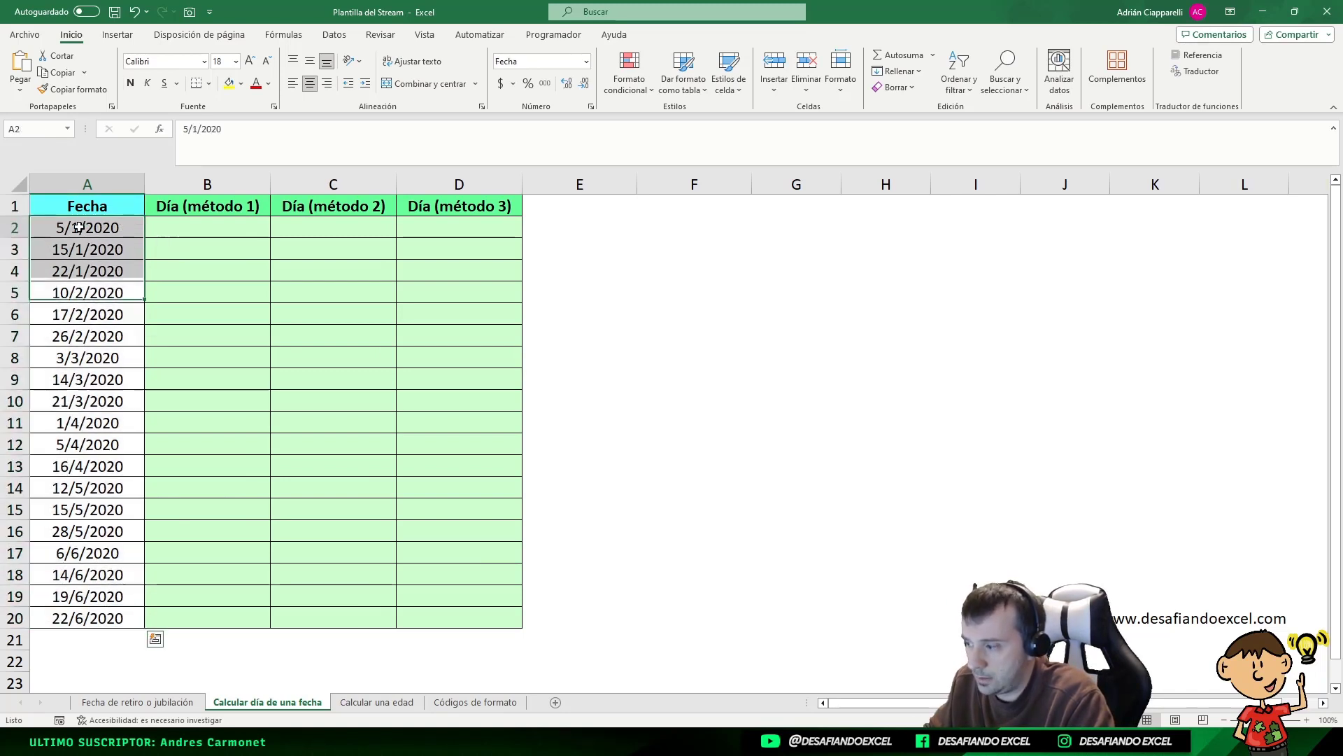
pyautogui.click(75, 612)
pyautogui.click(85, 227)
pyautogui.moveTo(88, 239); pyautogui.dragTo(76, 613)
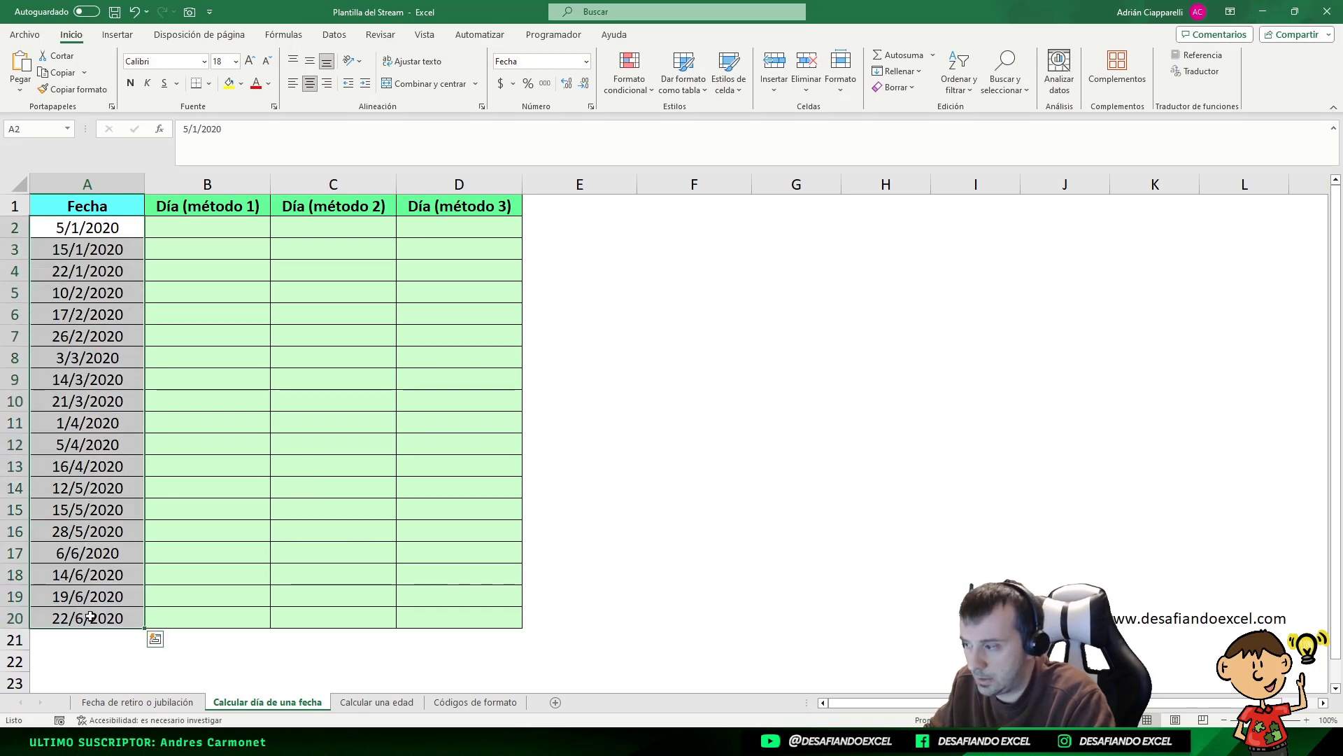
pyautogui.moveTo(108, 225); pyautogui.dragTo(77, 617)
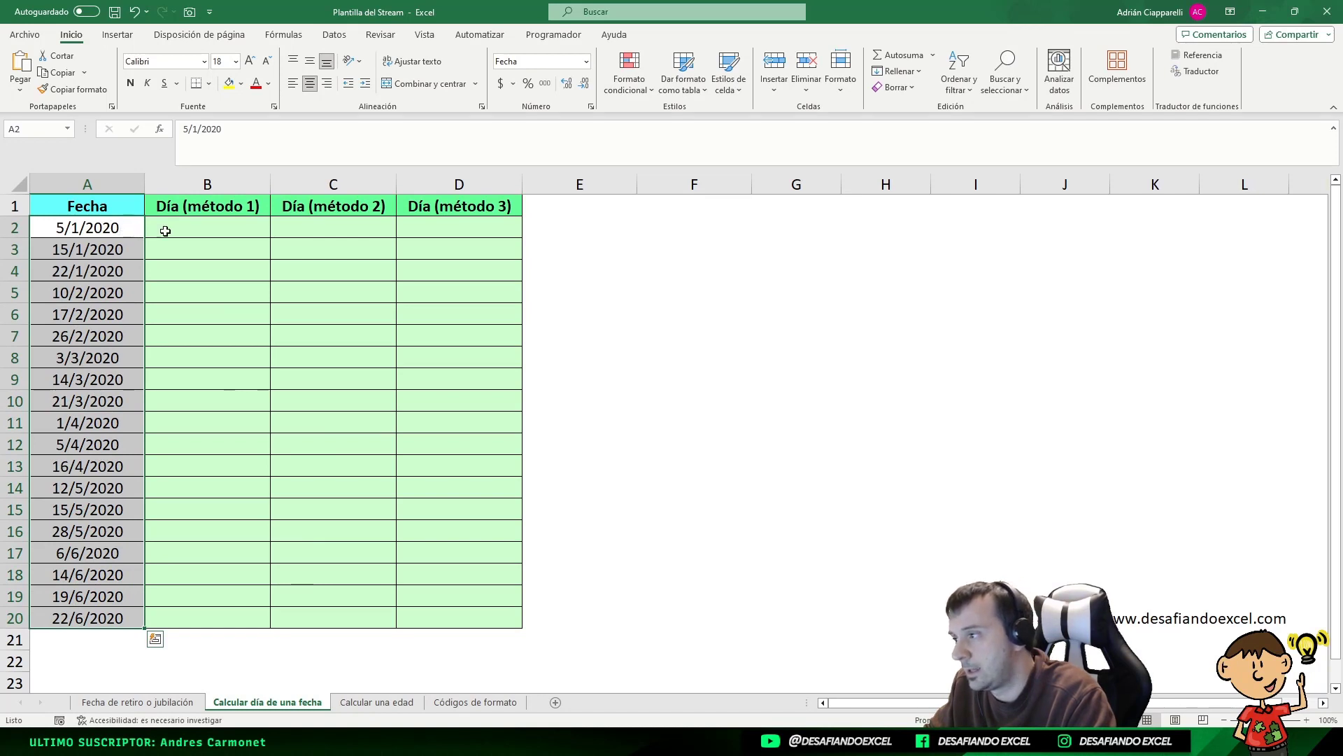
pyautogui.click(191, 227)
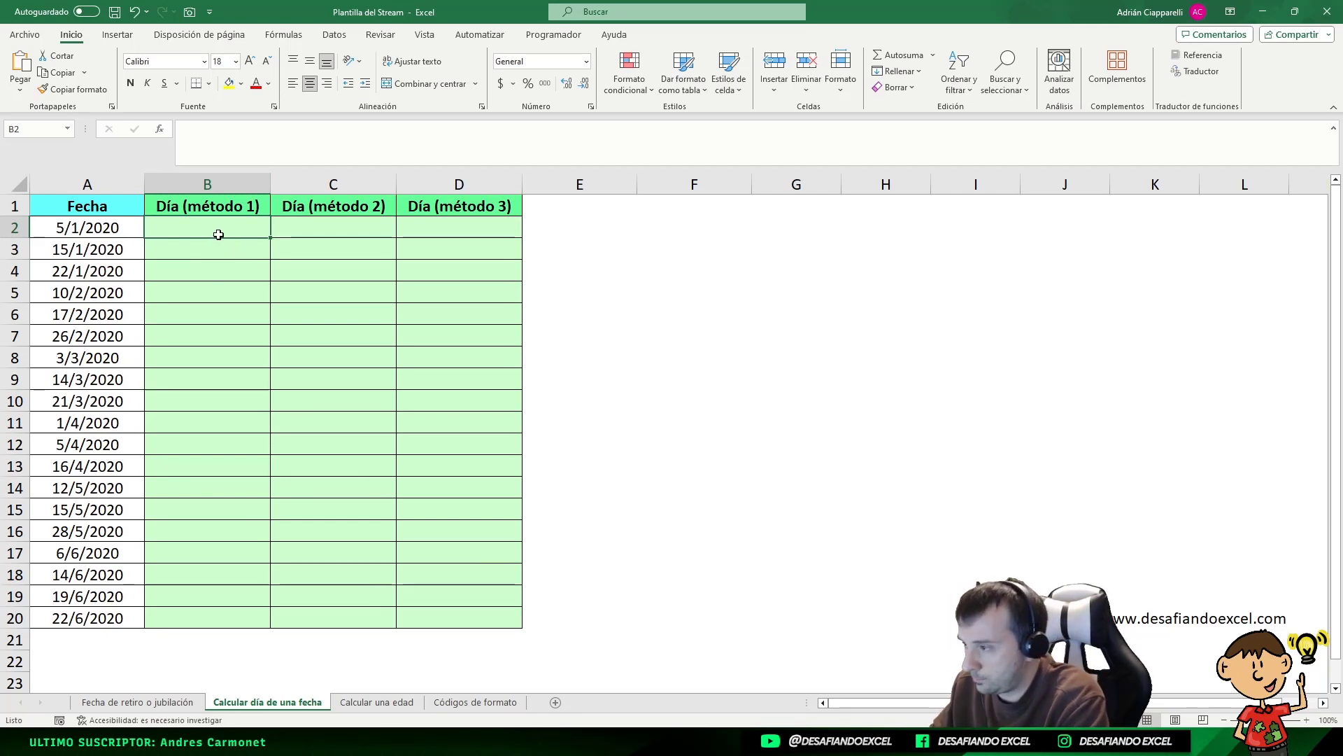
# Enter =TEXTO(A2;"dddd") in B2 so it shows domingo
pyautogui.write('=')
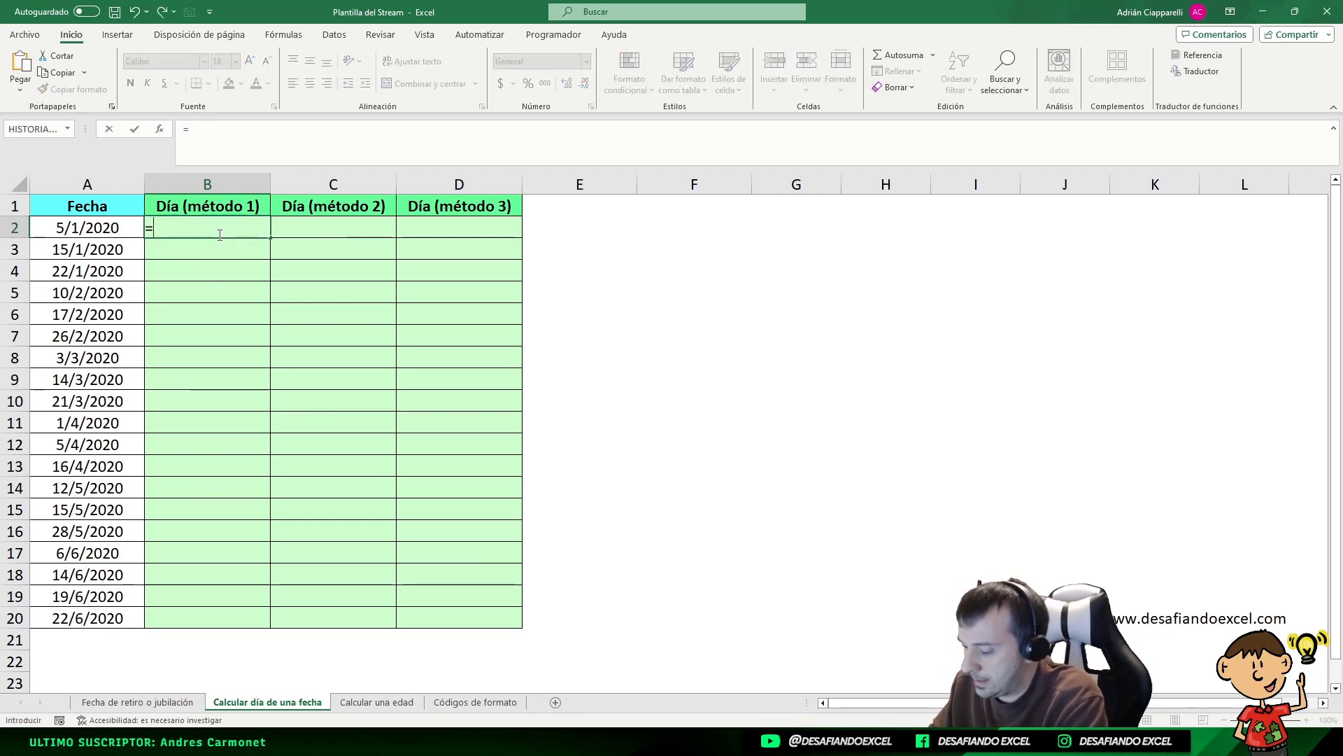
pyautogui.write('dia')
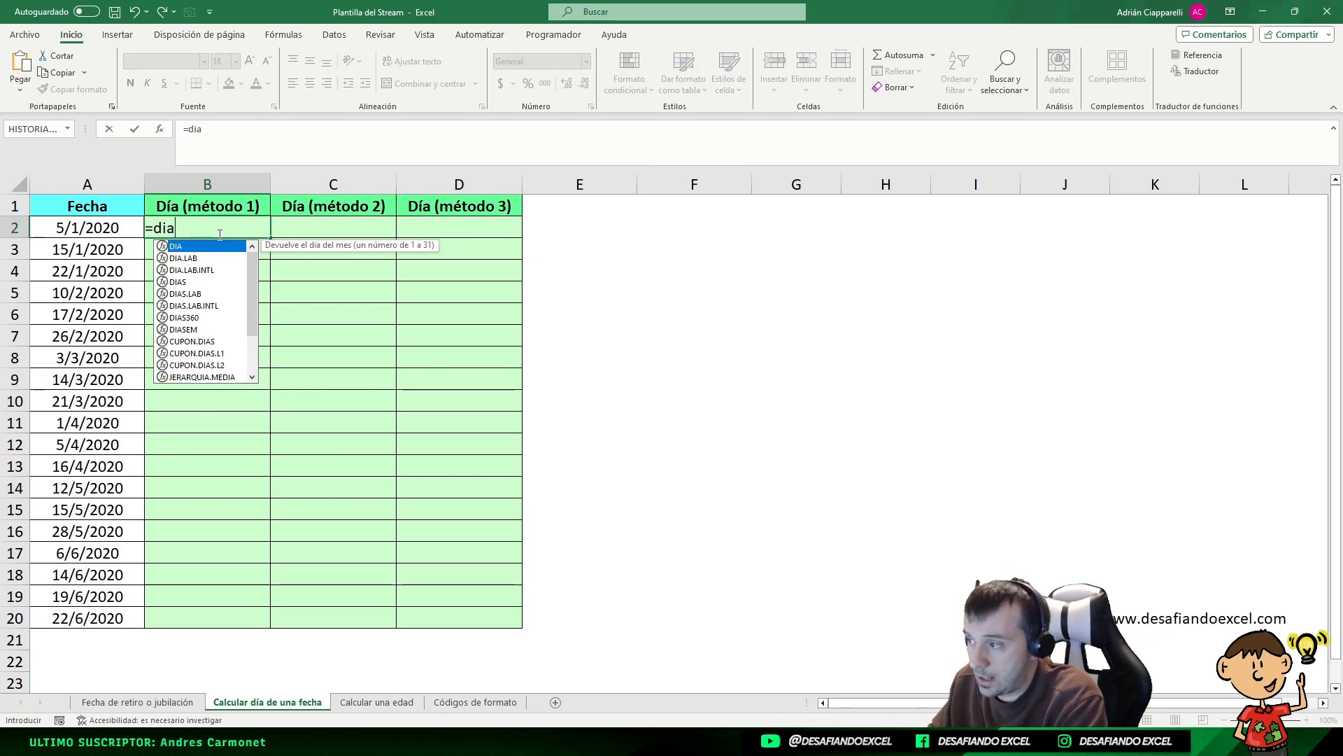
pyautogui.press('BackSpace')
pyautogui.press('BackSpace')
pyautogui.press('BackSpace')
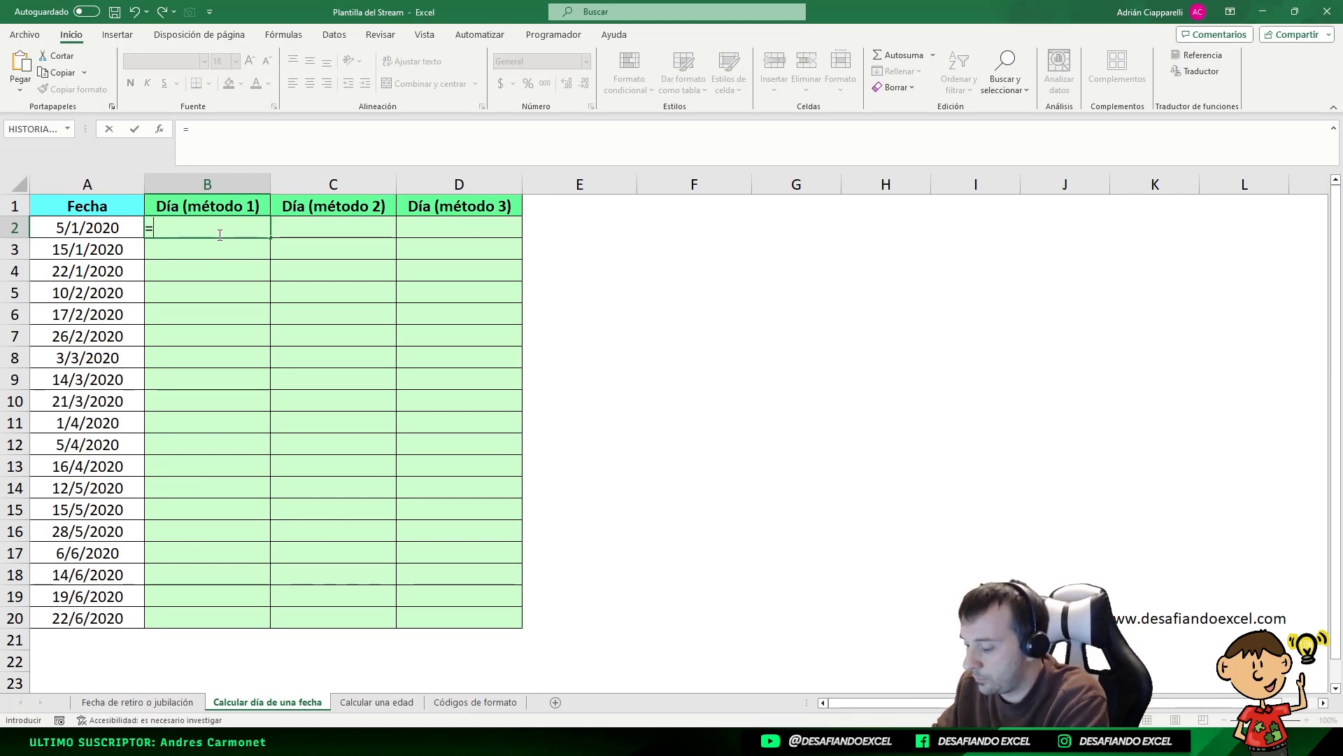
pyautogui.write('TE')
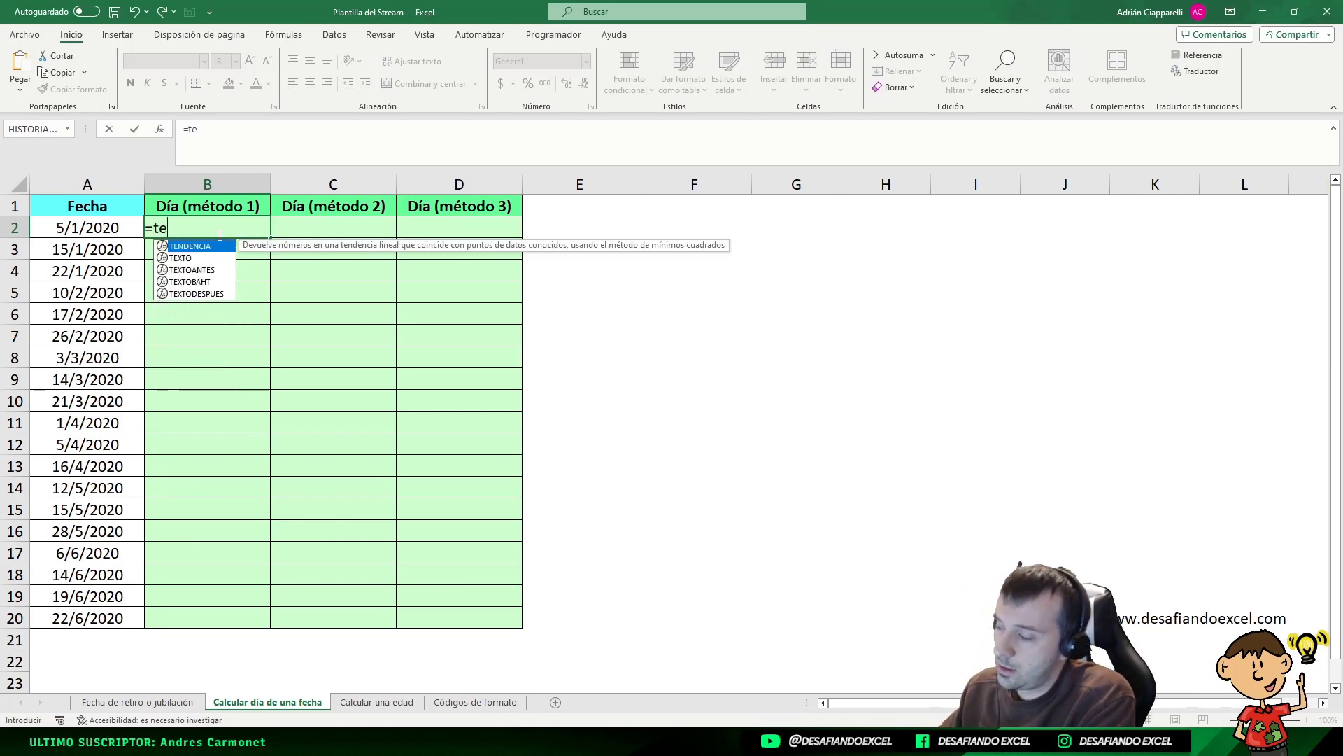
pyautogui.press('BackSpace')
pyautogui.press('BackSpace')
pyautogui.write('TEXTO')
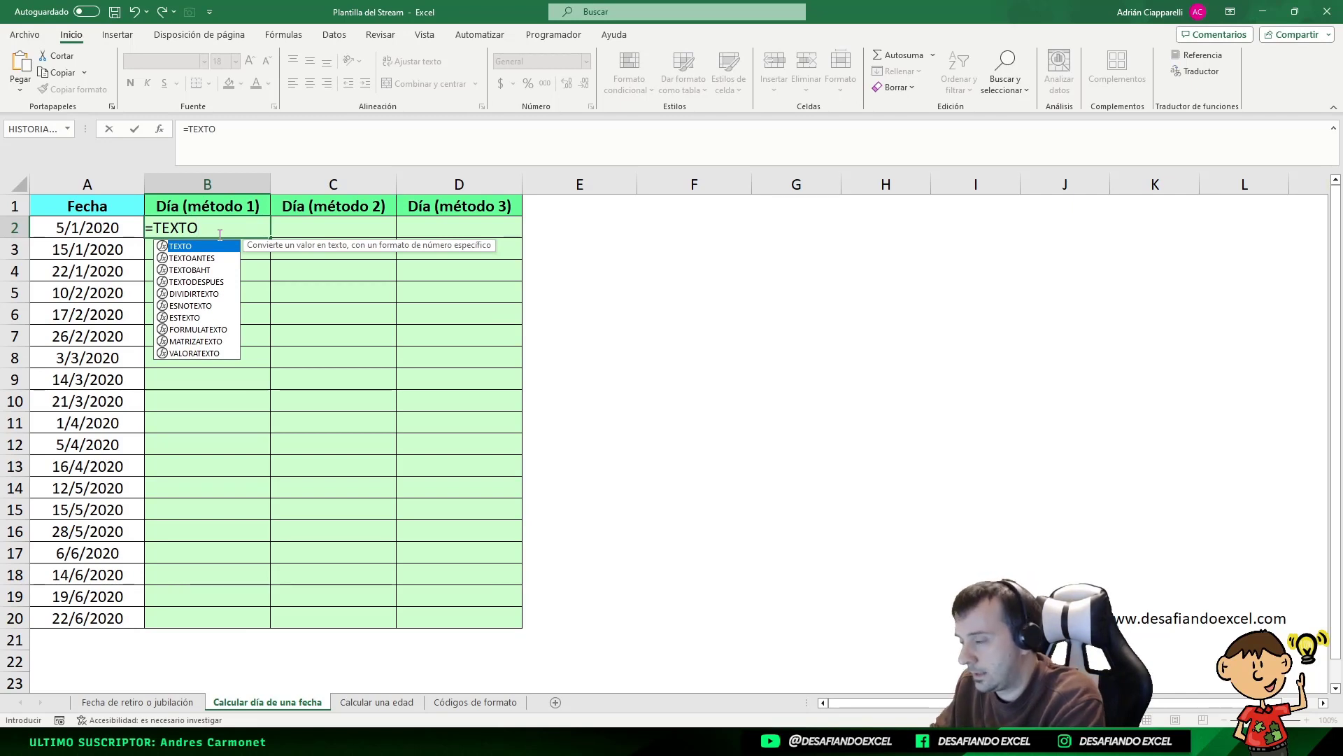
pyautogui.write('(')
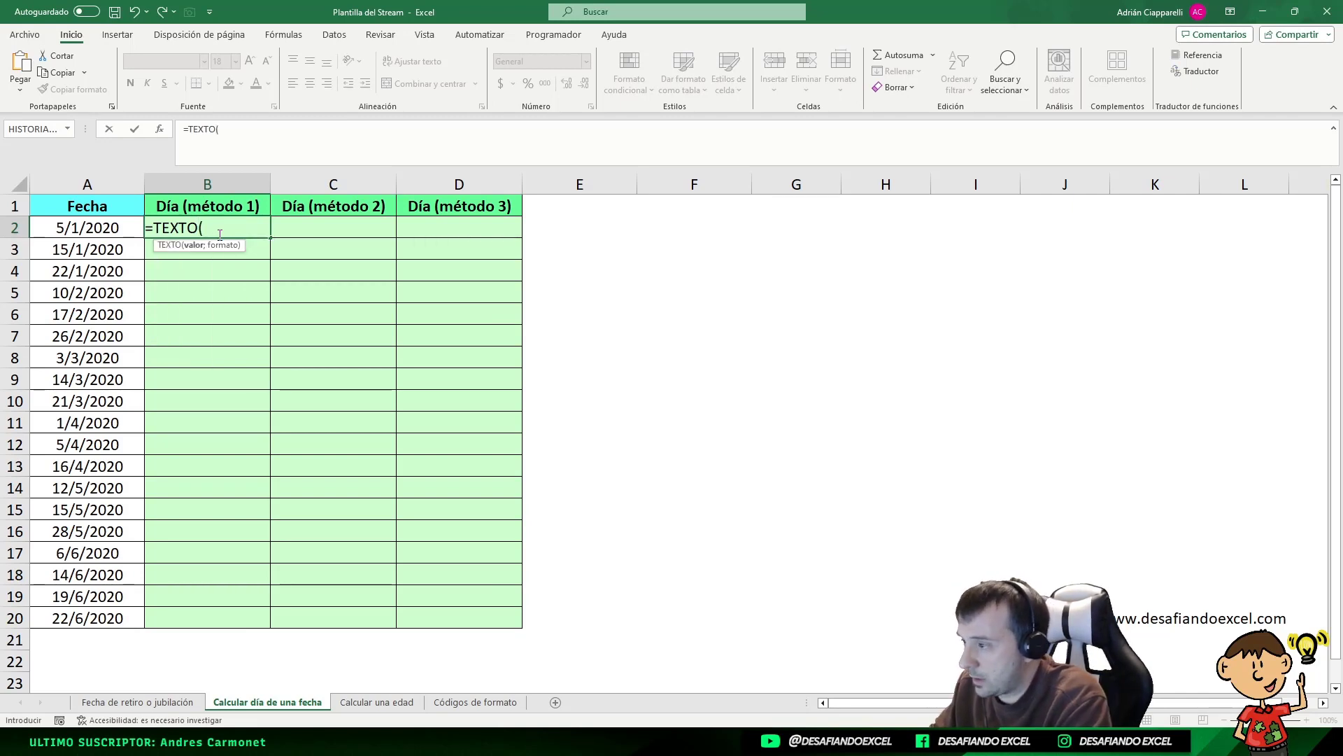
pyautogui.click(106, 225)
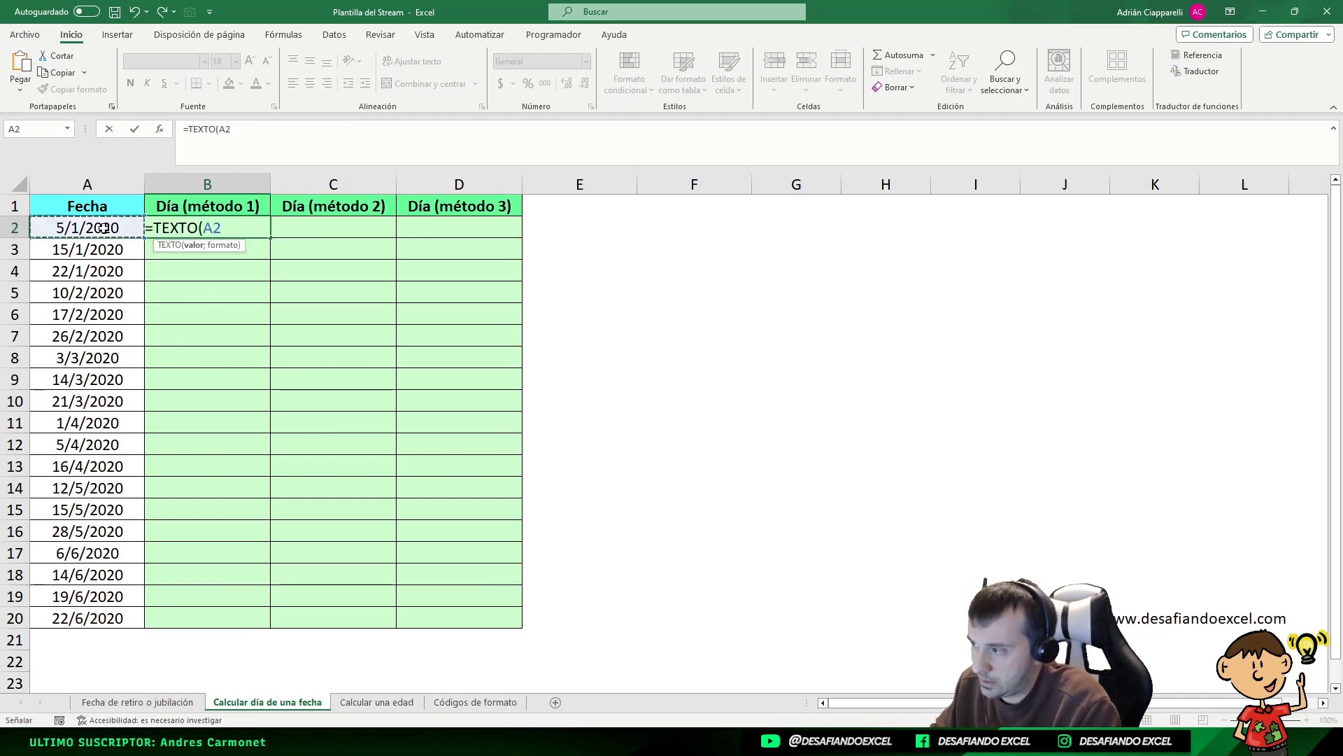
pyautogui.write(';')
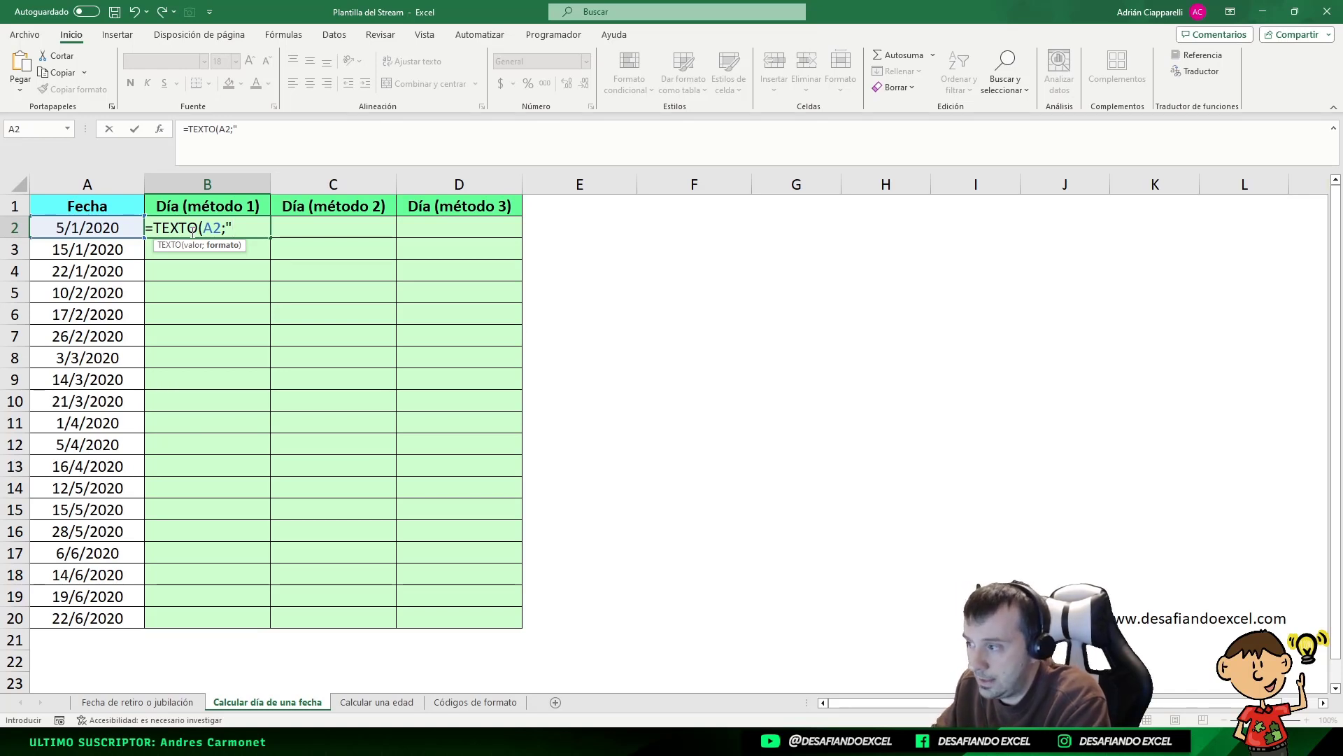
pyautogui.write('DD')
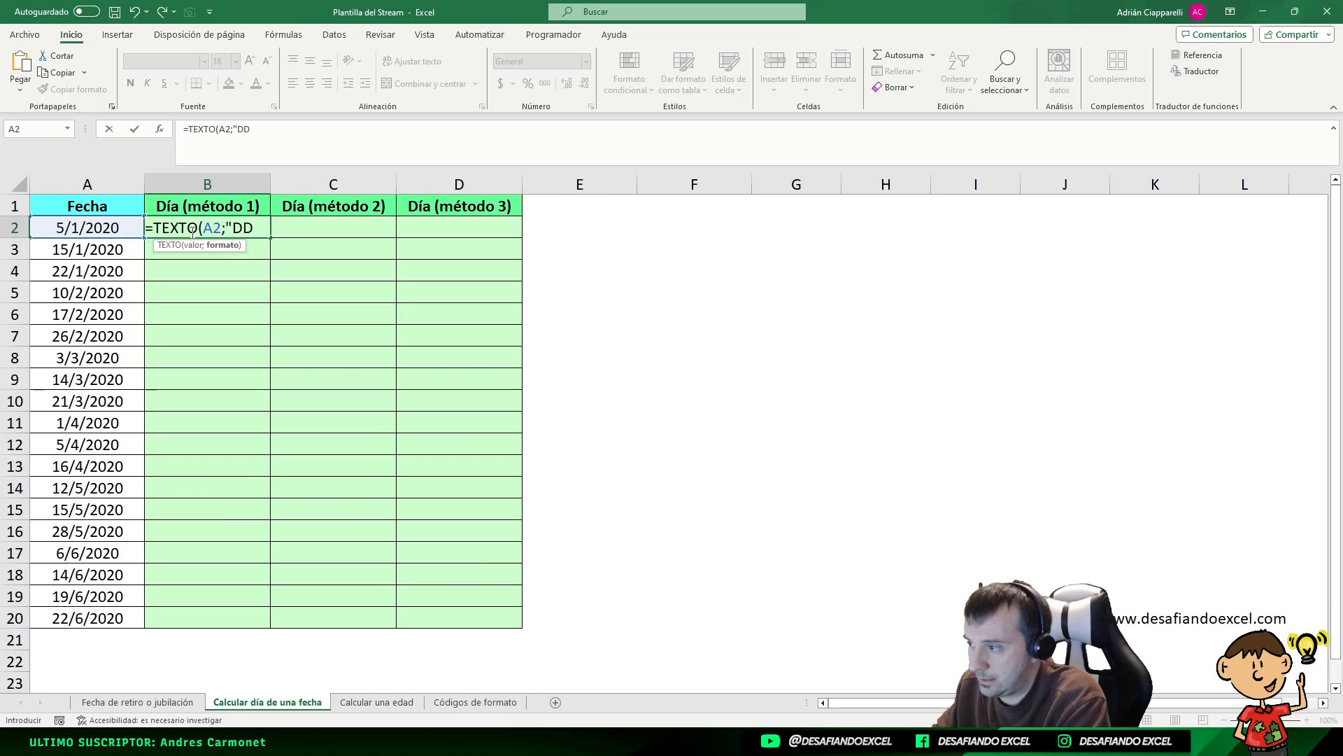
pyautogui.press('BackSpace')
pyautogui.press('BackSpace')
pyautogui.write('dddd')
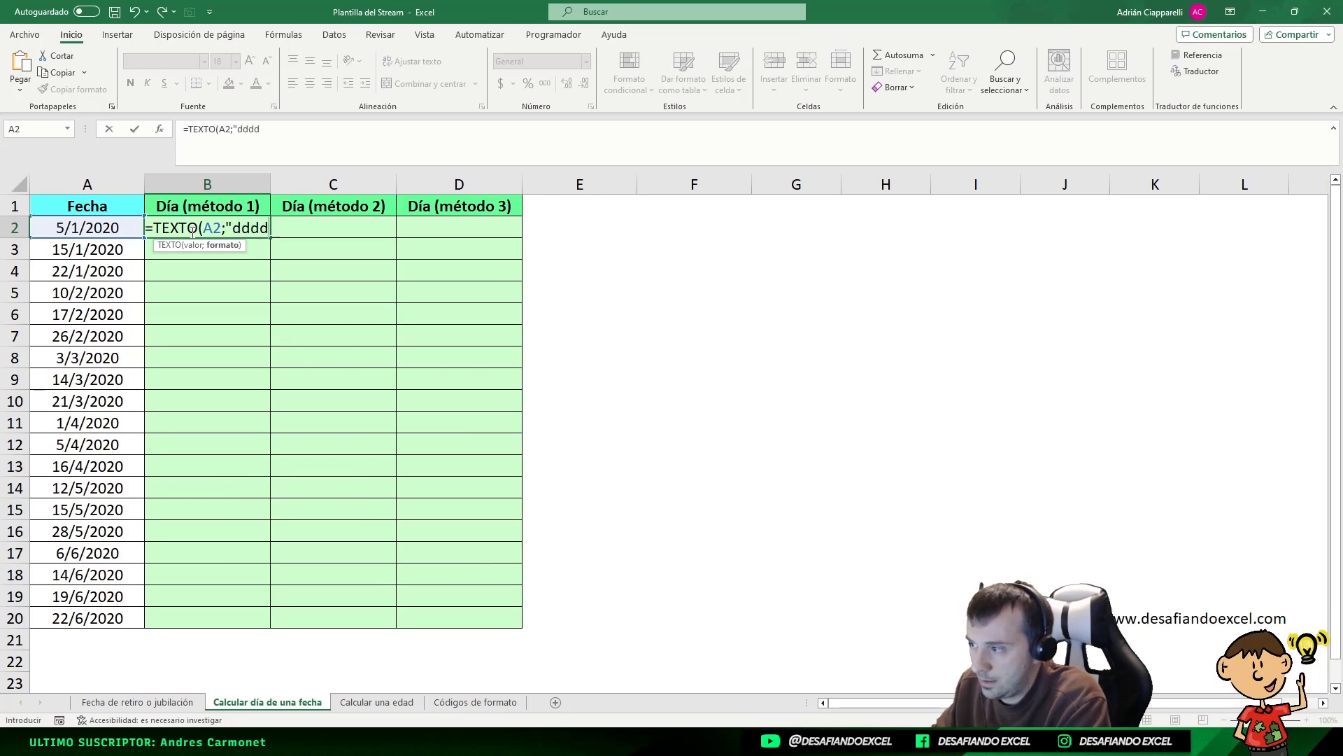
pyautogui.write('")')
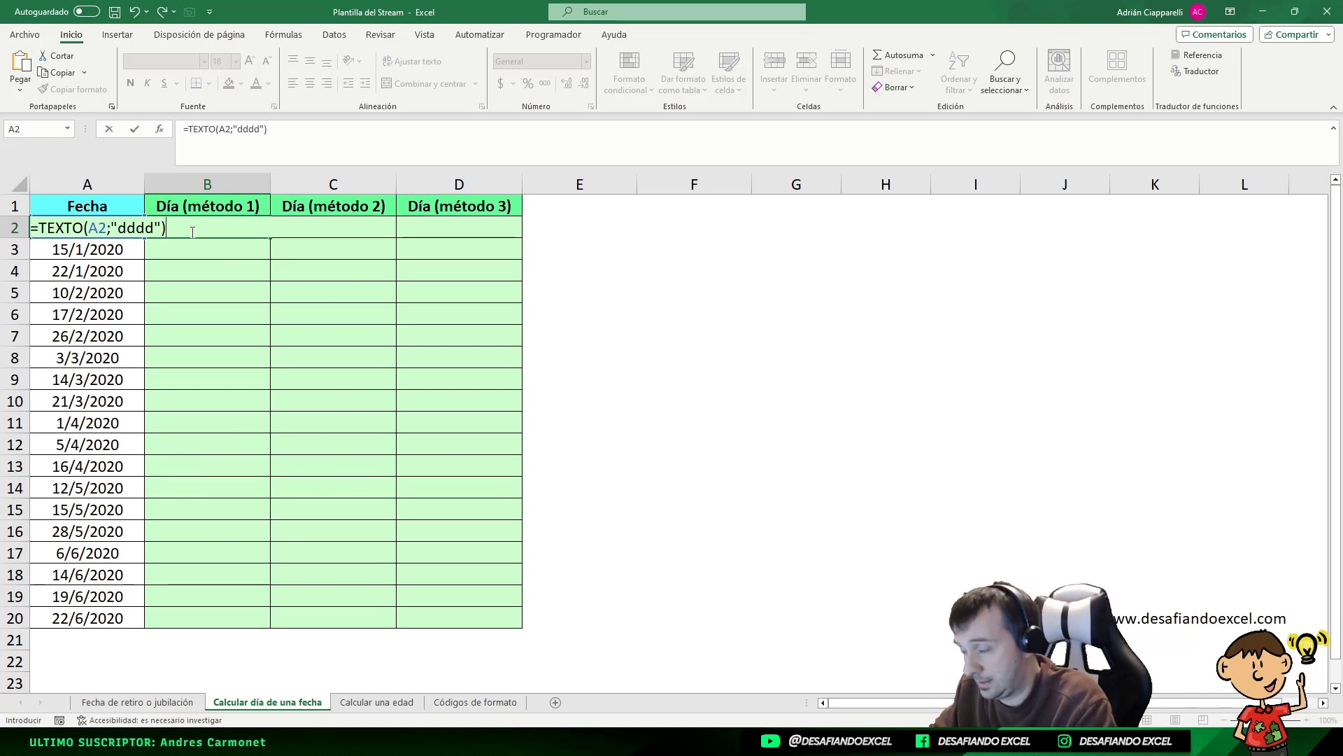
pyautogui.hotkey('ctrl', 'Return')
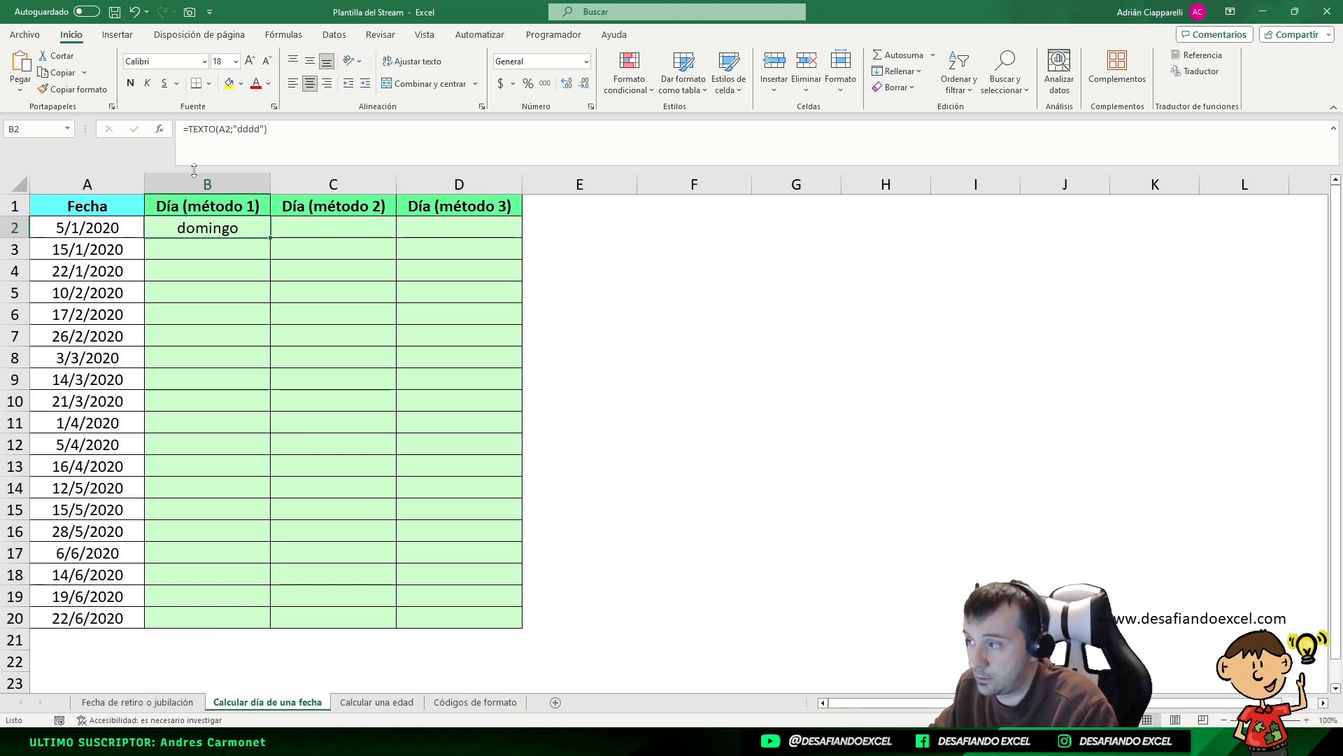
# Try wrapping B2's formula in NOMPROPIO to get Domingo, then undo back to domingo
pyautogui.click(189, 134)
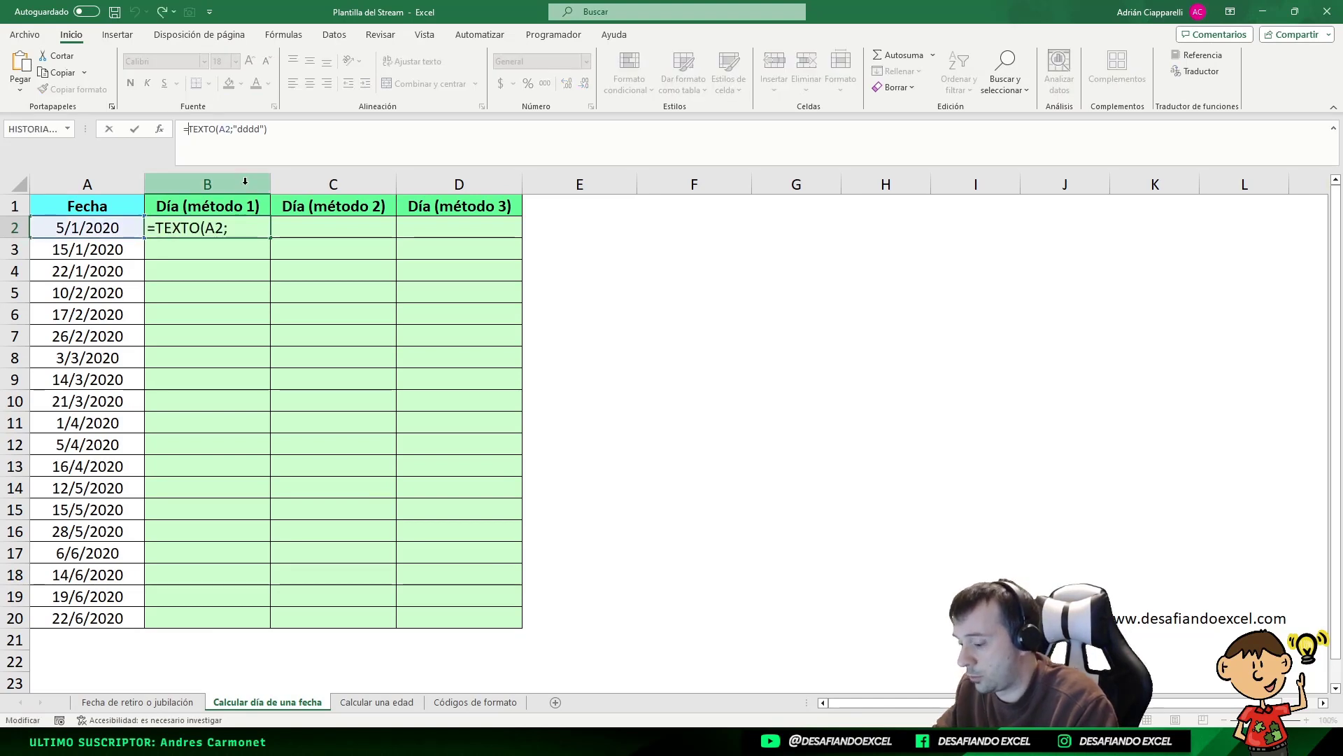
pyautogui.write('nompropio')
pyautogui.press('BackSpace')
pyautogui.press('BackSpace')
pyautogui.press('BackSpace')
pyautogui.press('BackSpace')
pyautogui.press('BackSpace')
pyautogui.press('BackSpace')
pyautogui.press('BackSpace')
pyautogui.press('BackSpace')
pyautogui.press('BackSpace')
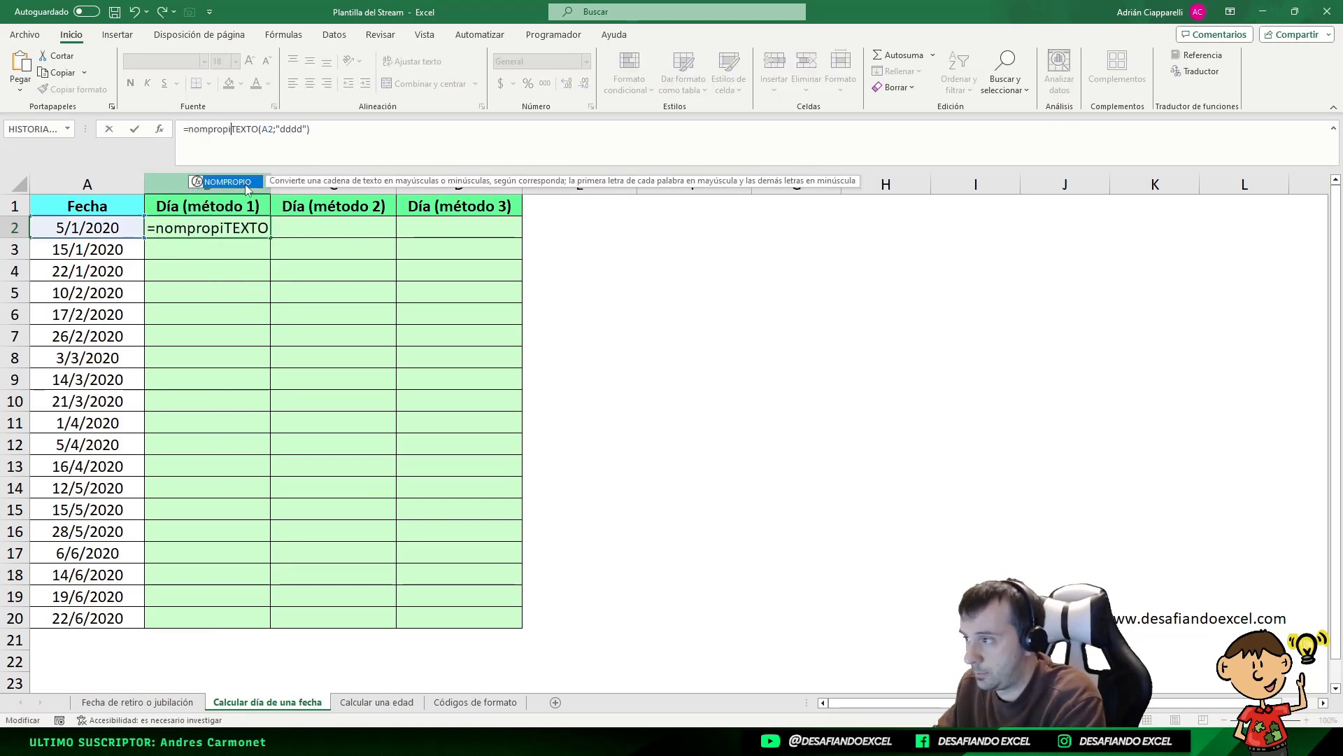
pyautogui.write('NOMPROPIO')
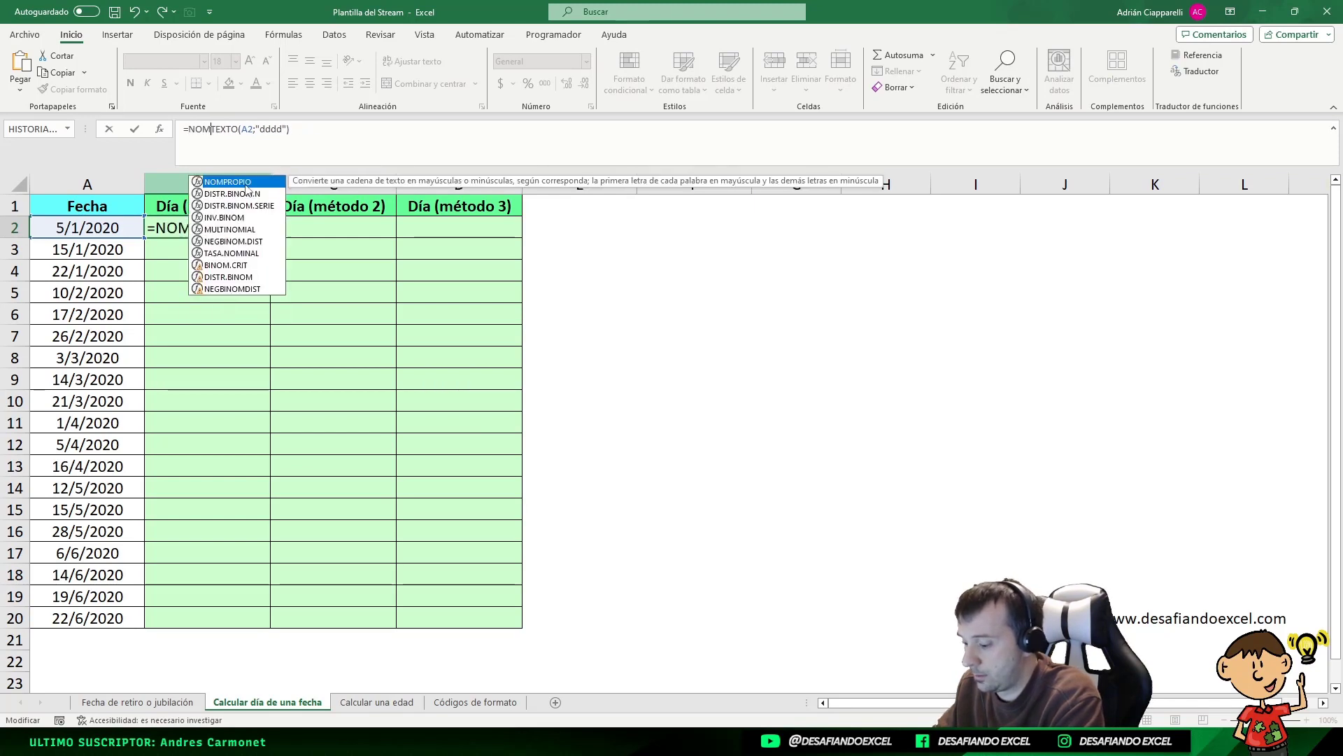
pyautogui.write('(')
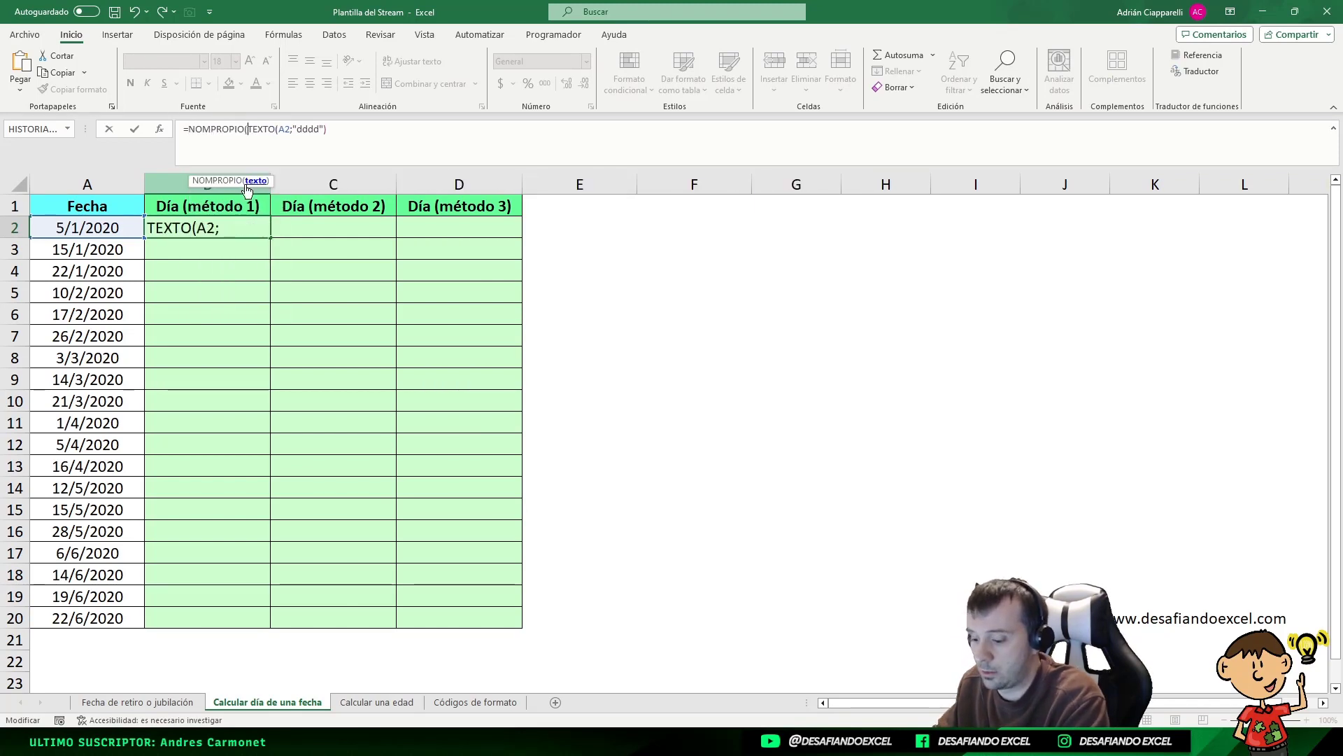
pyautogui.press('End')
pyautogui.write(')')
pyautogui.press('Return')
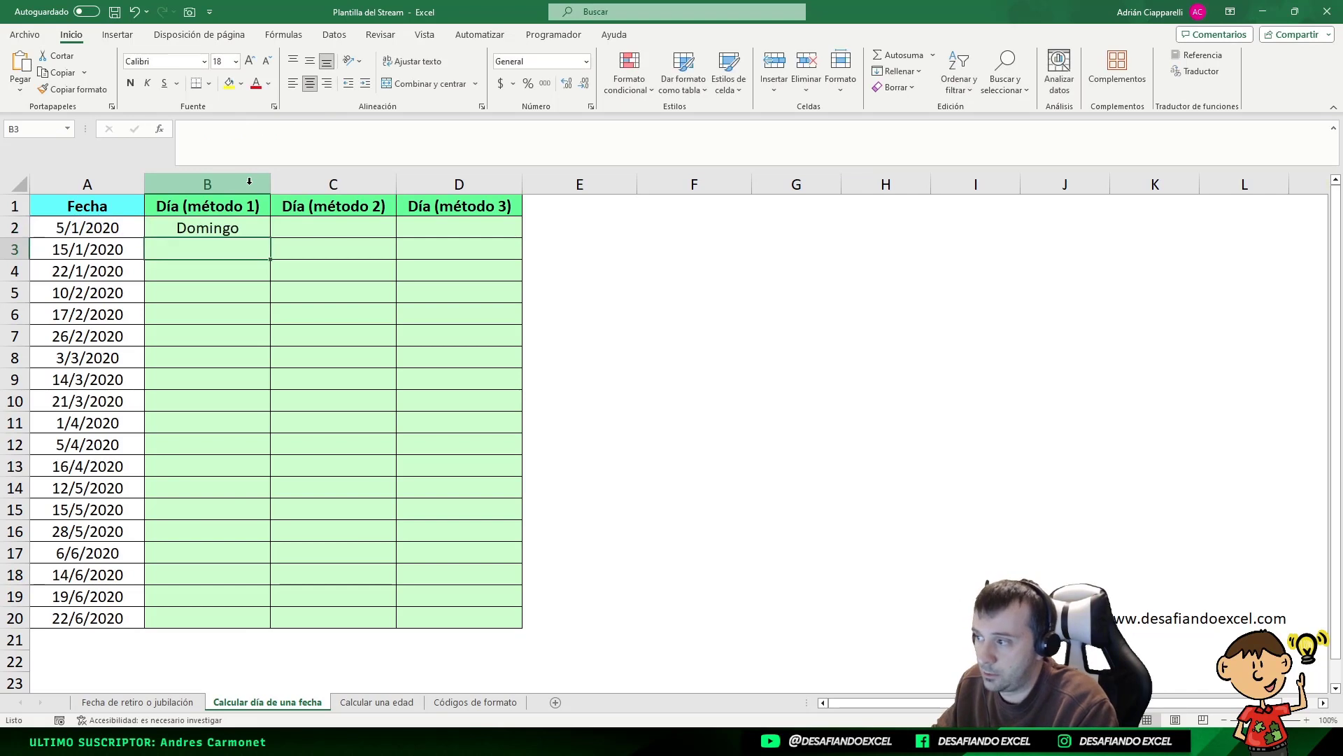
pyautogui.press('Up')
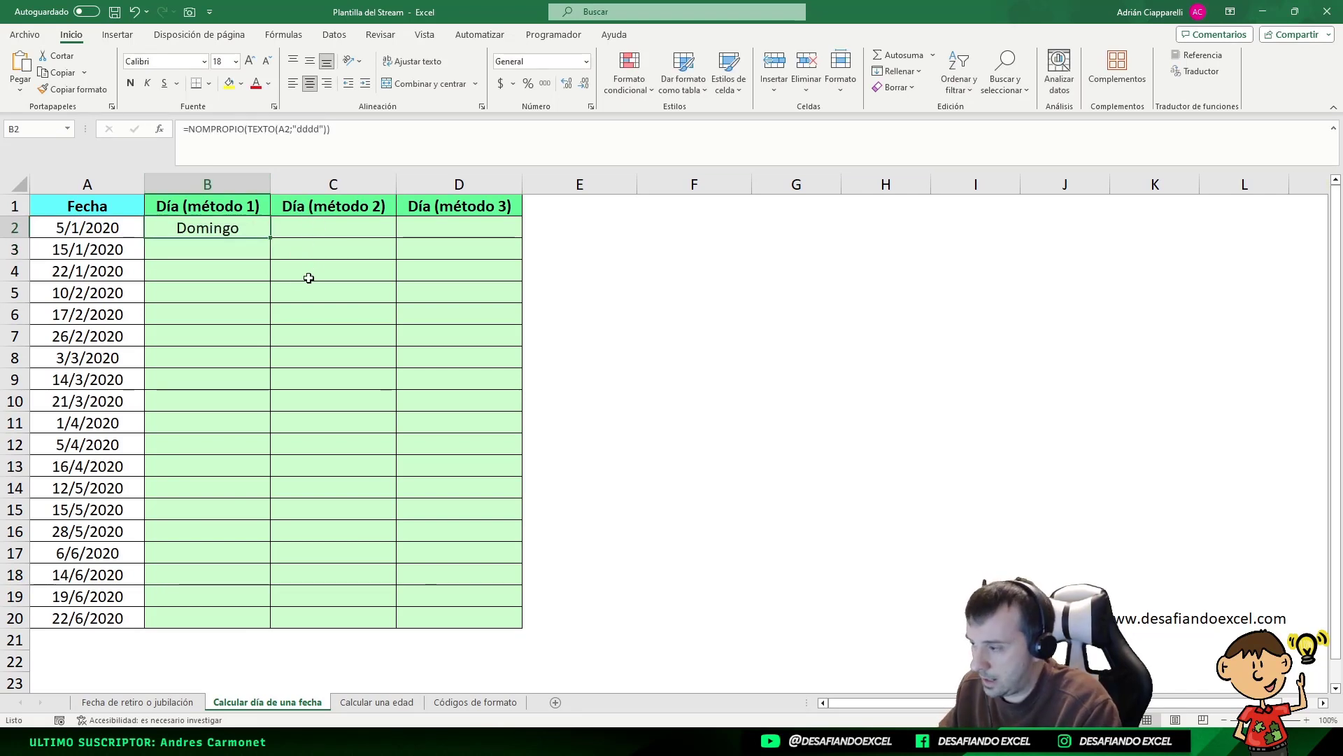
pyautogui.hotkey('ctrl', 'z')
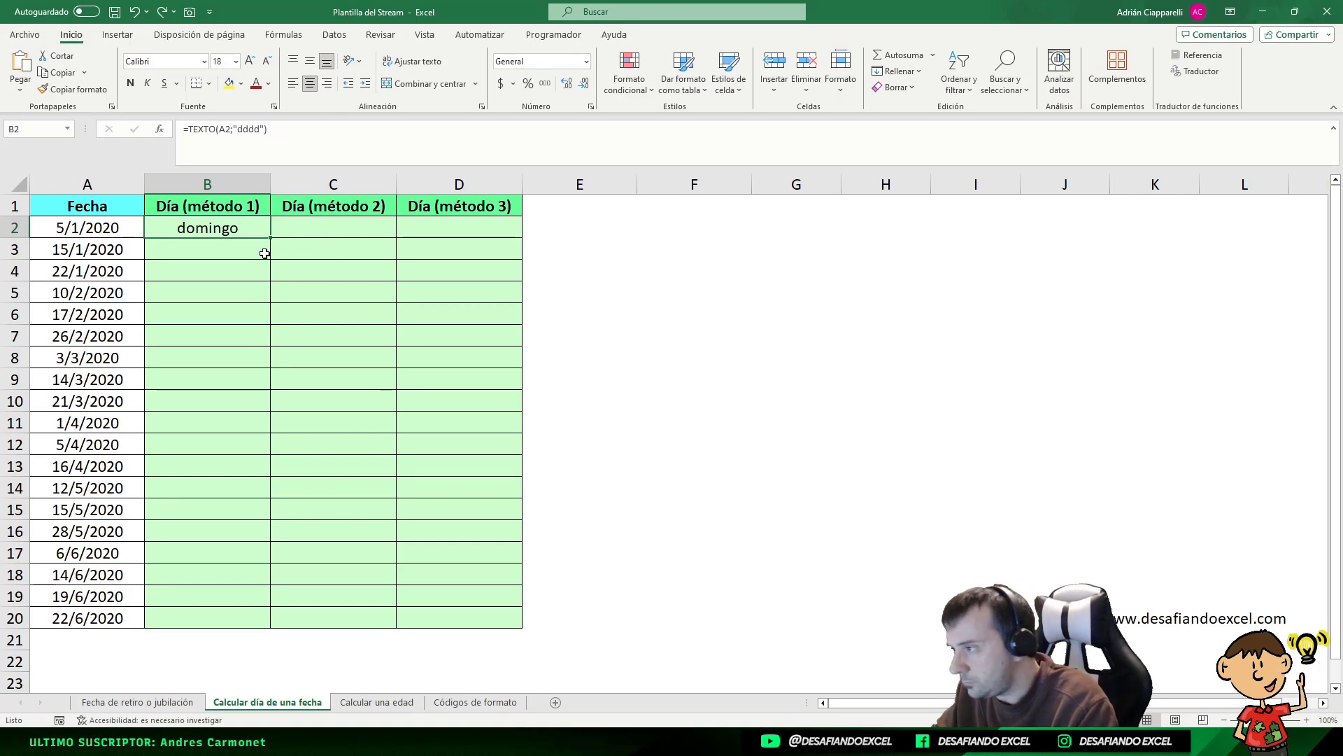
# Copy B2's weekday formula down to B20 and spot-check B6
pyautogui.moveTo(272, 239); pyautogui.dragTo(276, 624)
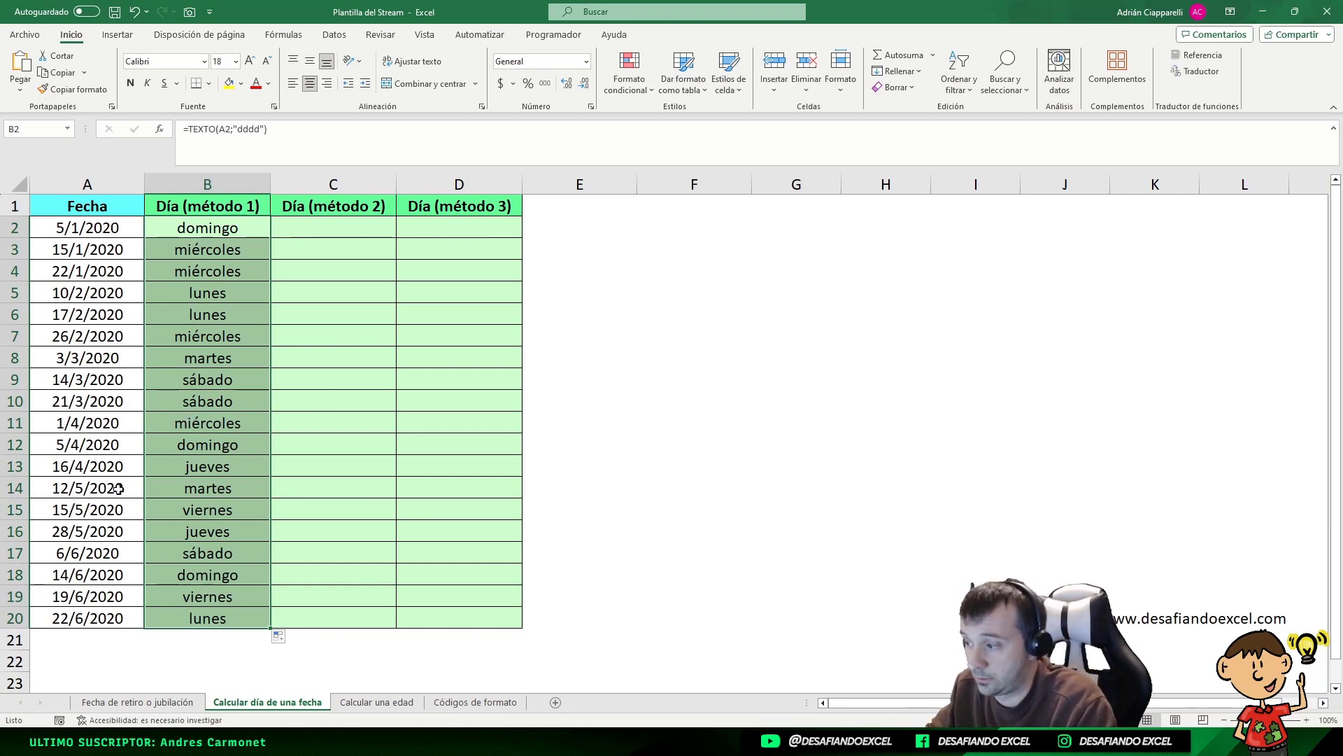
pyautogui.click(208, 314)
pyautogui.click(302, 233)
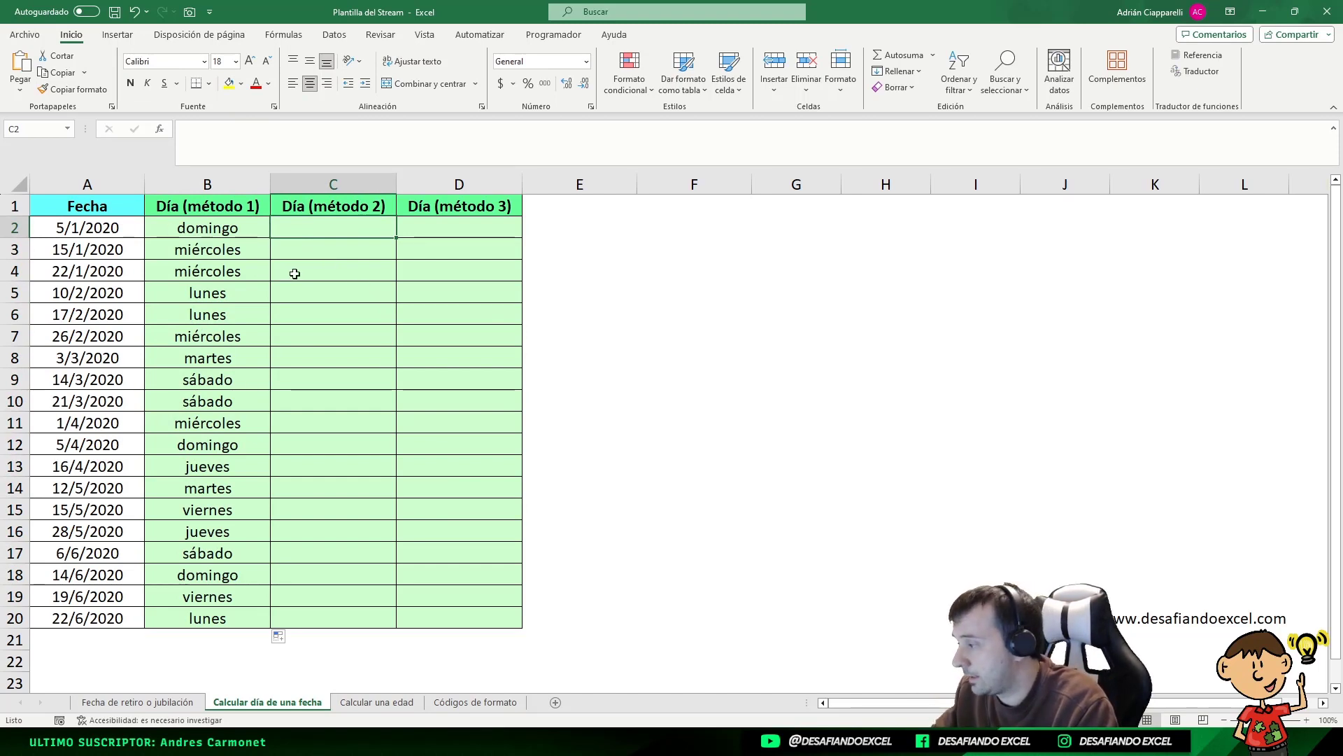
# Enter =TEXTO(A2;"ddd") in C2 for the abbreviated weekday name
pyautogui.write('=')
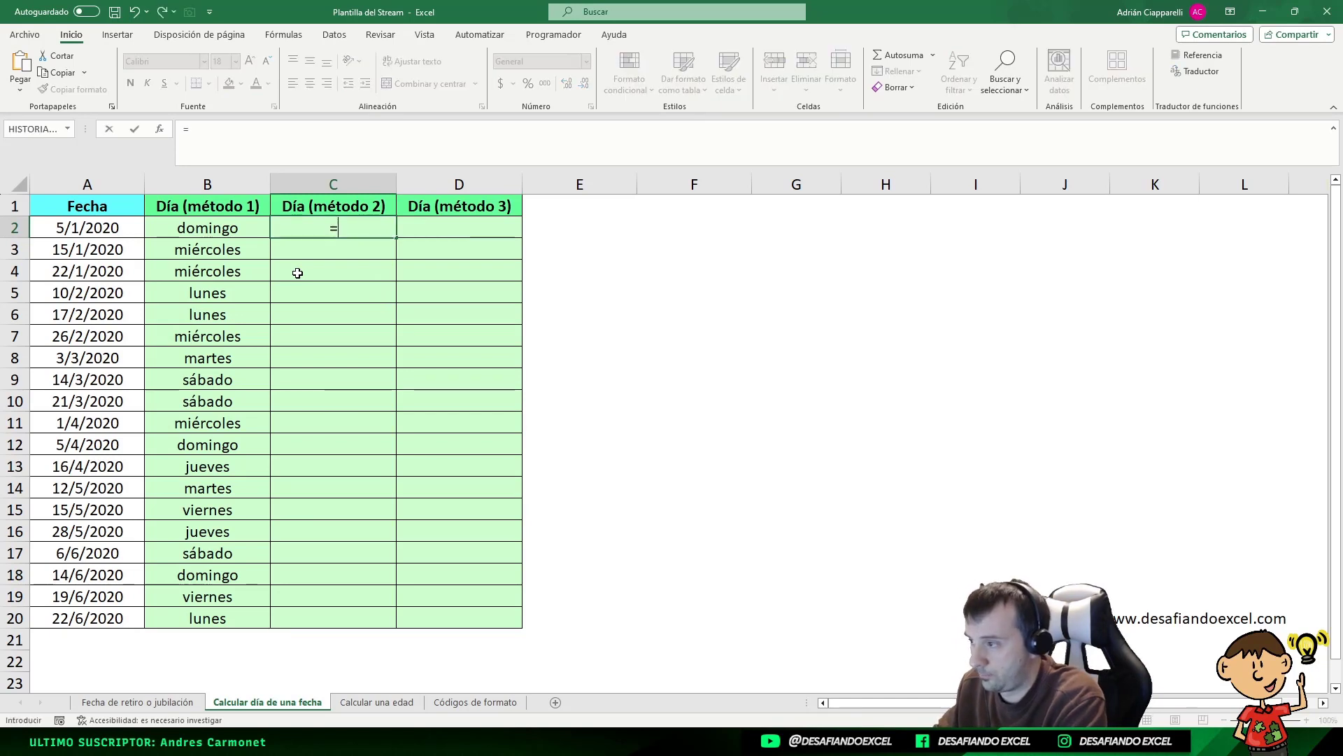
pyautogui.write('TEXTO(')
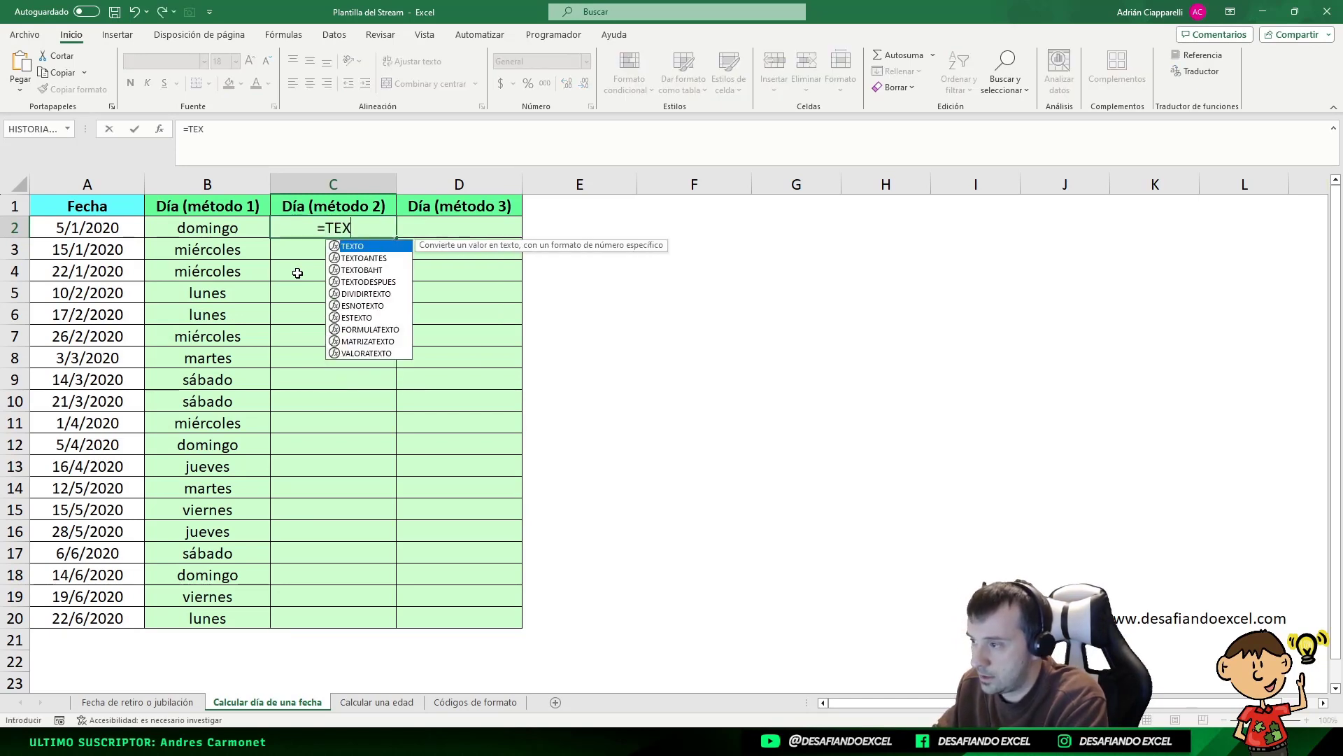
pyautogui.click(105, 229)
pyautogui.write(';"')
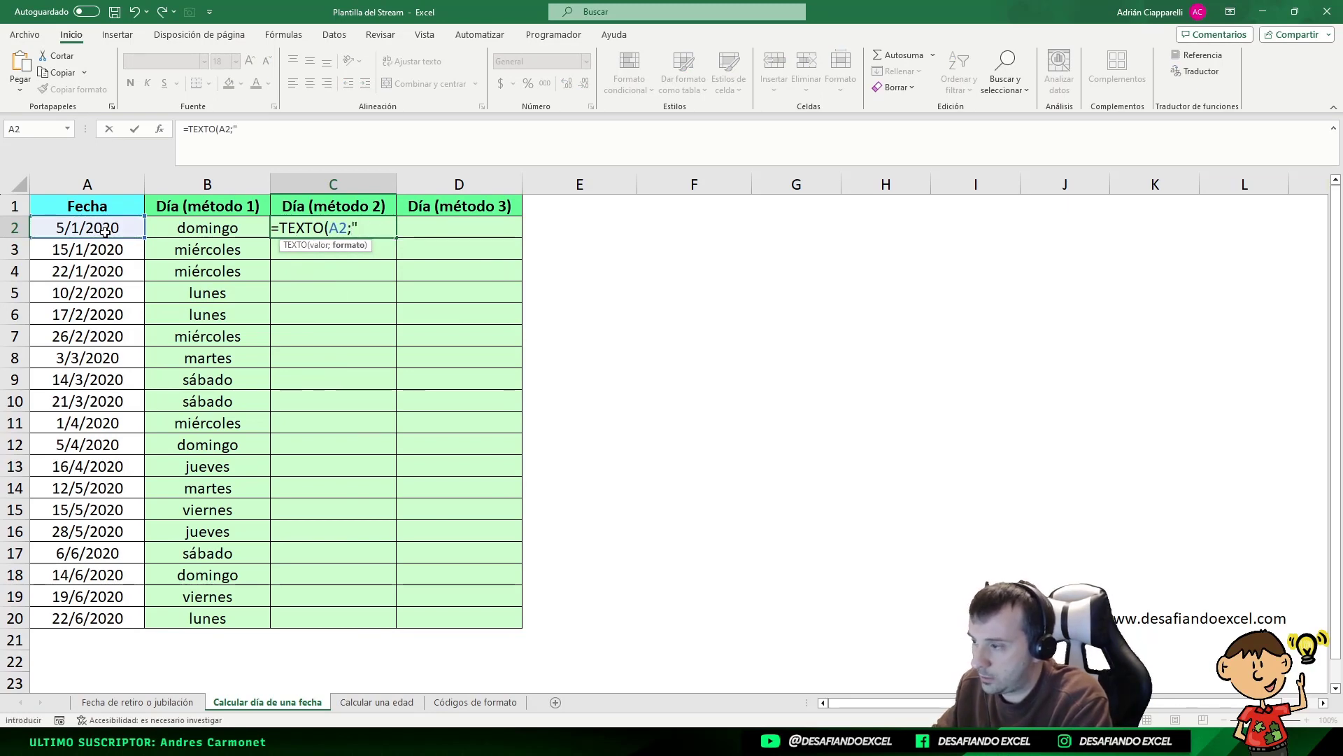
pyautogui.write('ddd"')
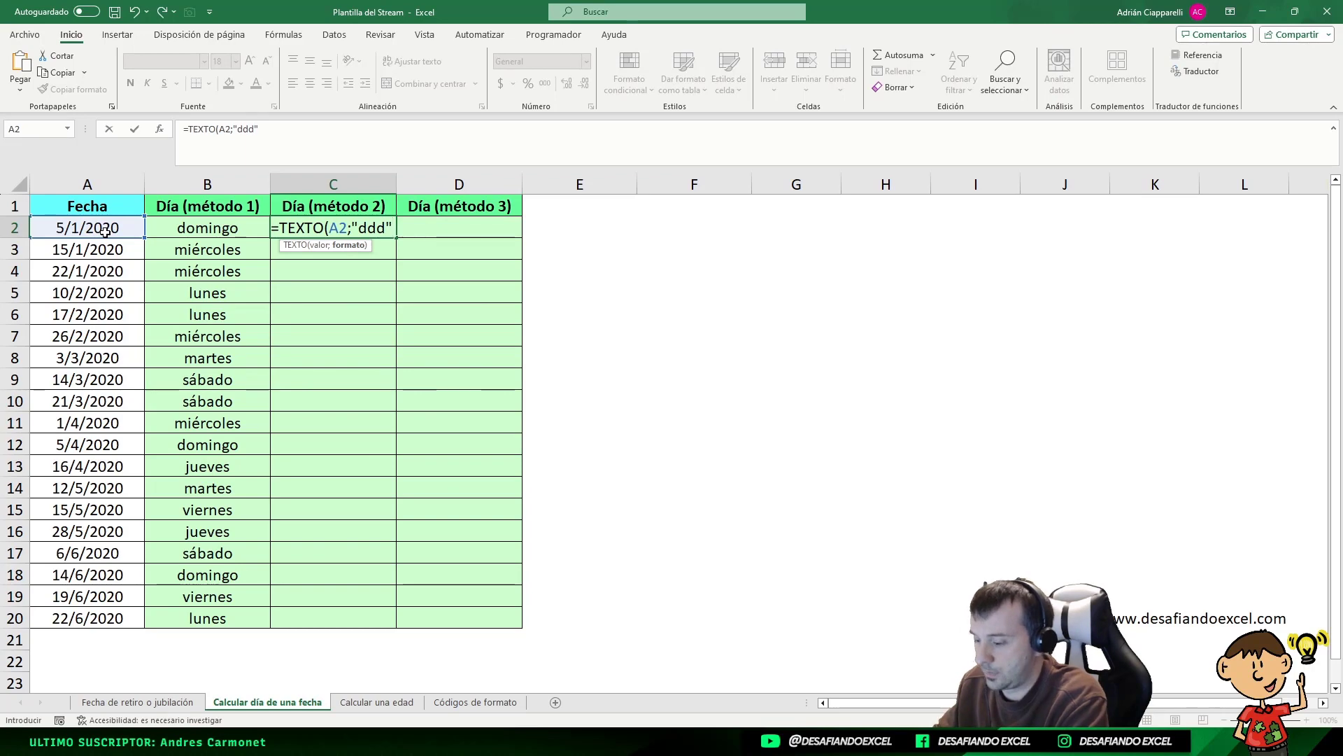
pyautogui.write(')')
pyautogui.press('Return')
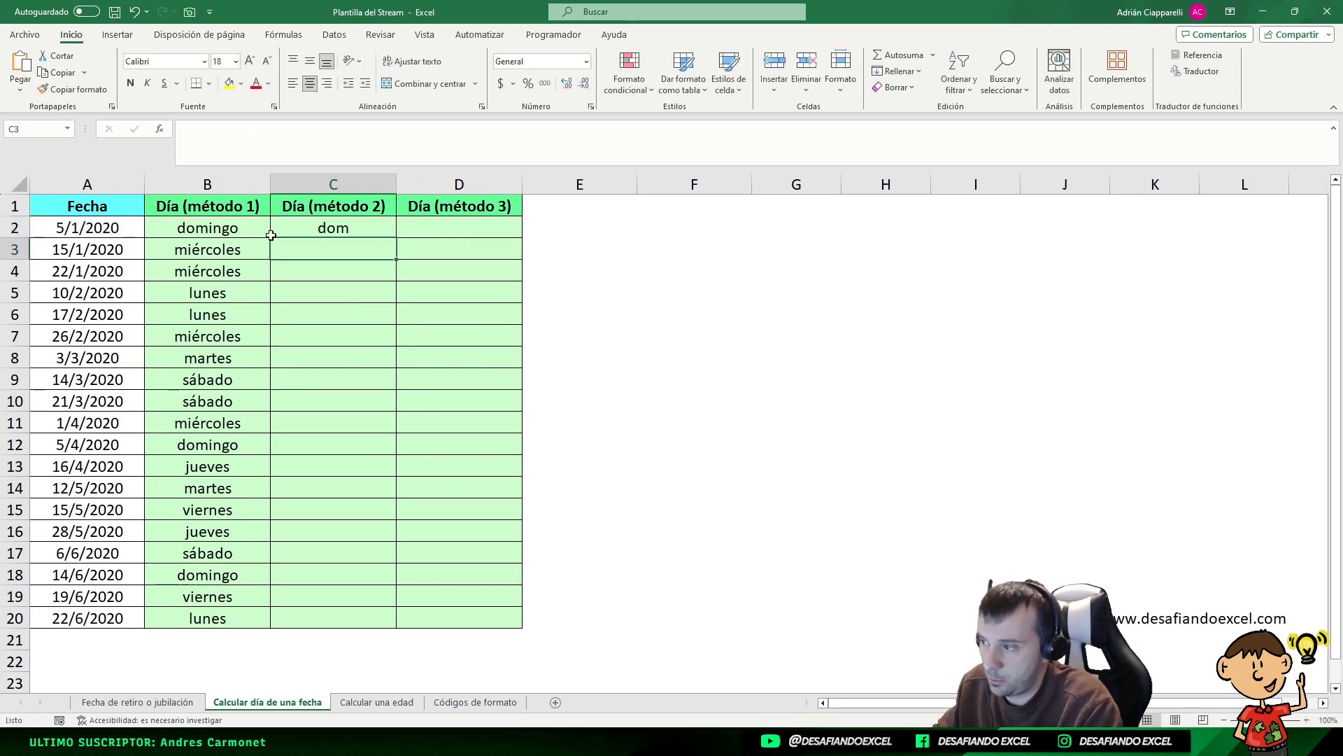
# Copy C2's abbreviation formula down to C20 and compare with B3
pyautogui.click(353, 227)
pyautogui.moveTo(396, 238); pyautogui.dragTo(357, 621)
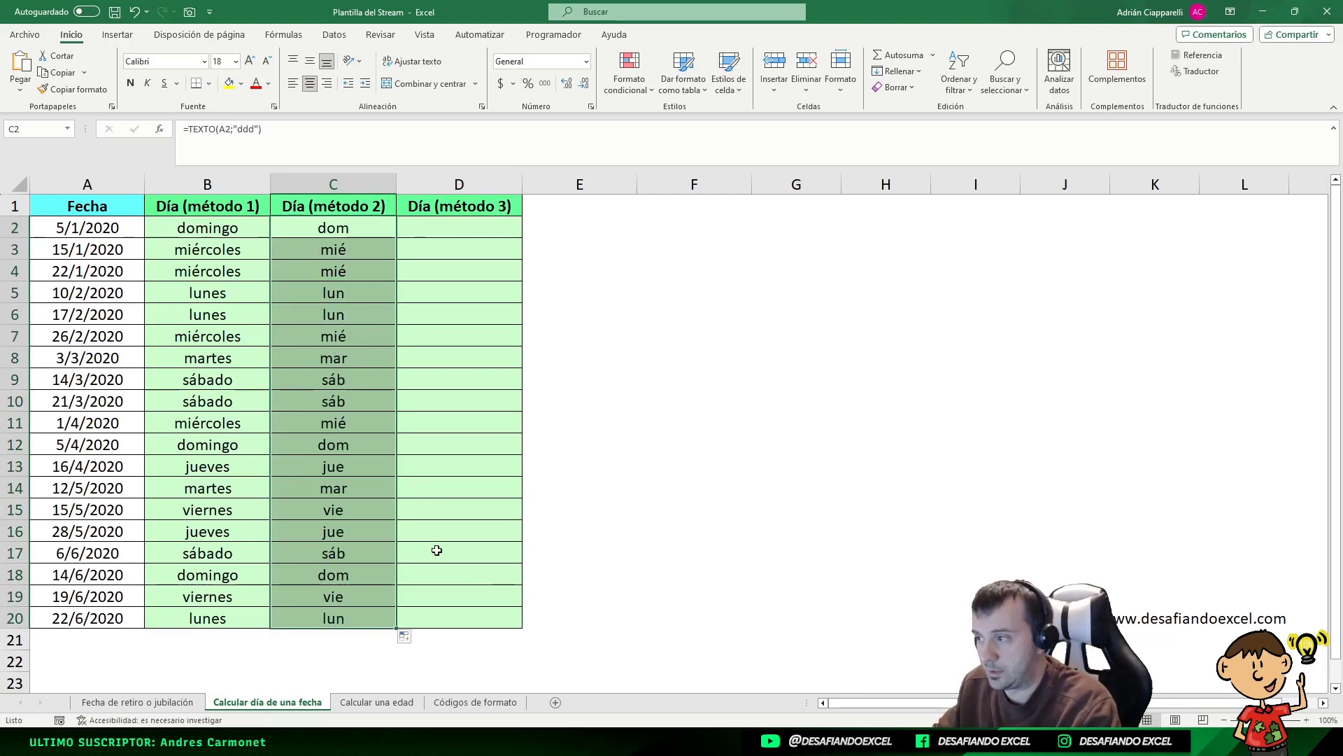
pyautogui.click(264, 255)
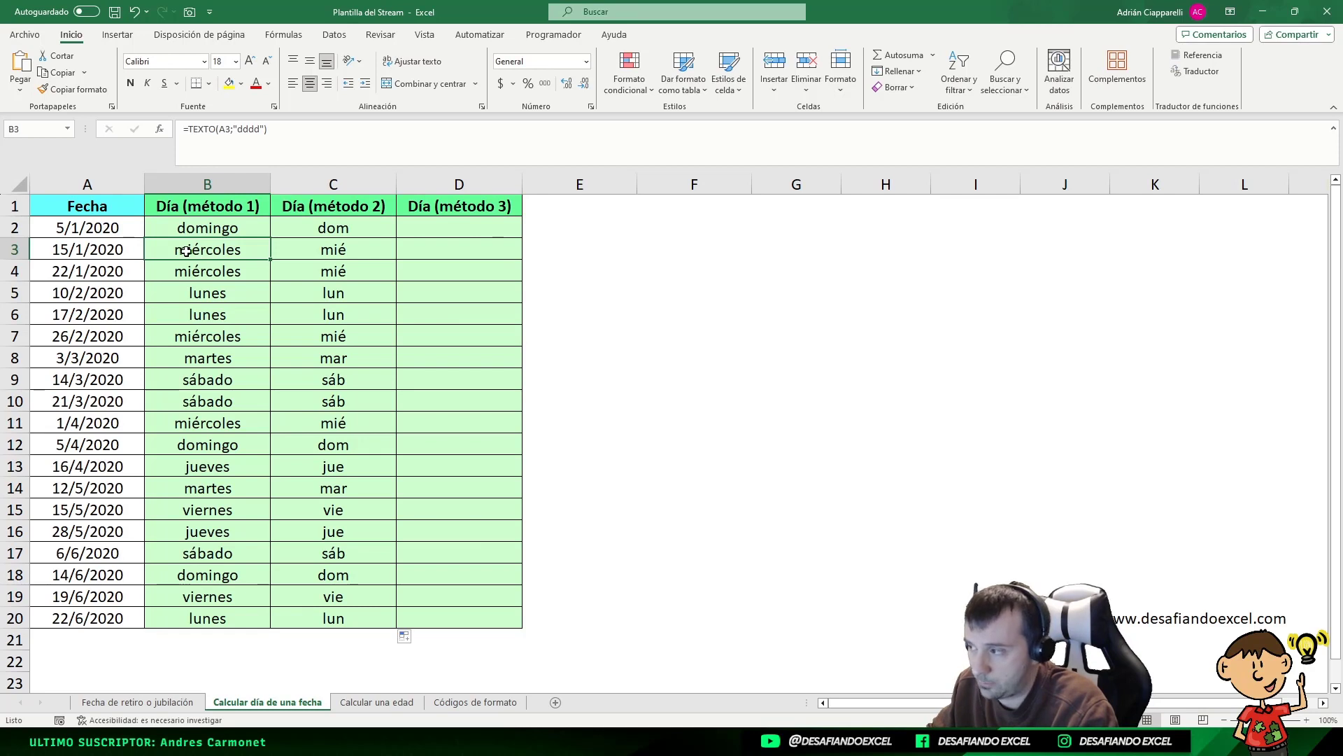
pyautogui.click(105, 246)
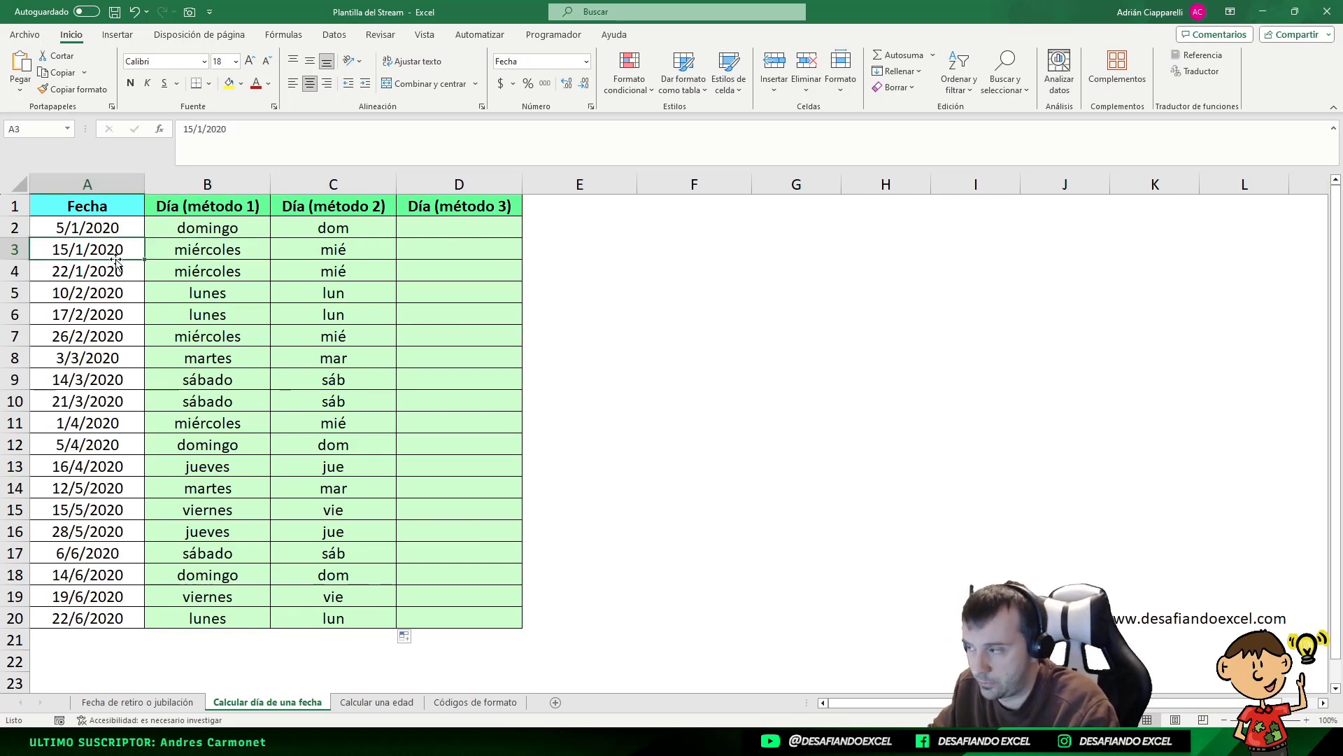
pyautogui.click(457, 227)
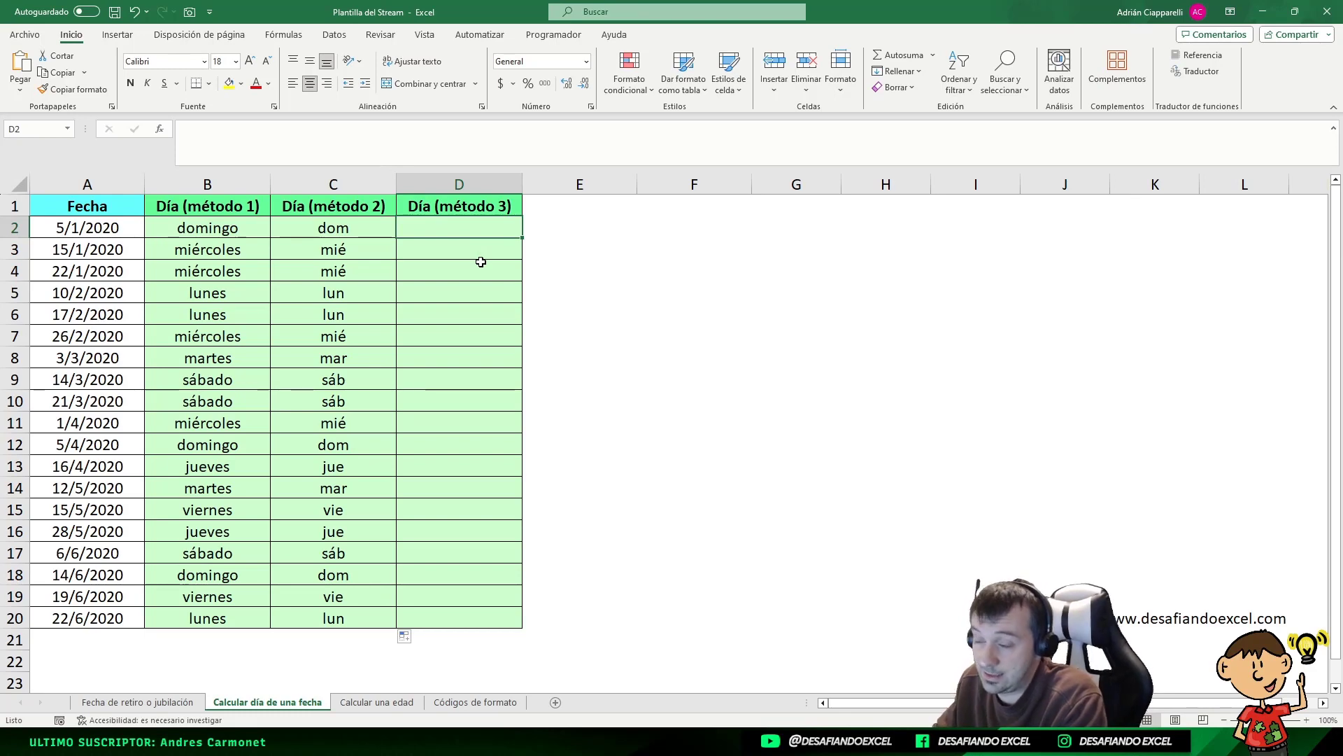
pyautogui.write('=')
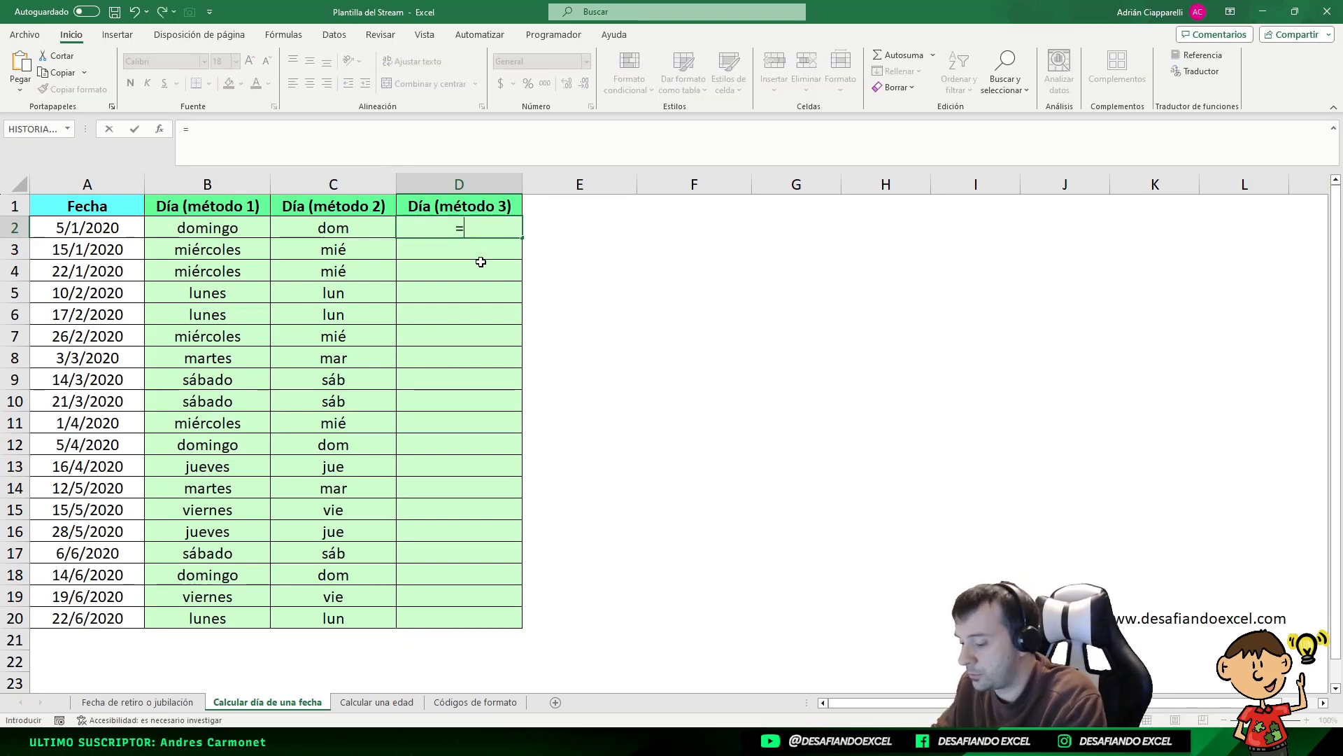
pyautogui.write('ELEGIR')
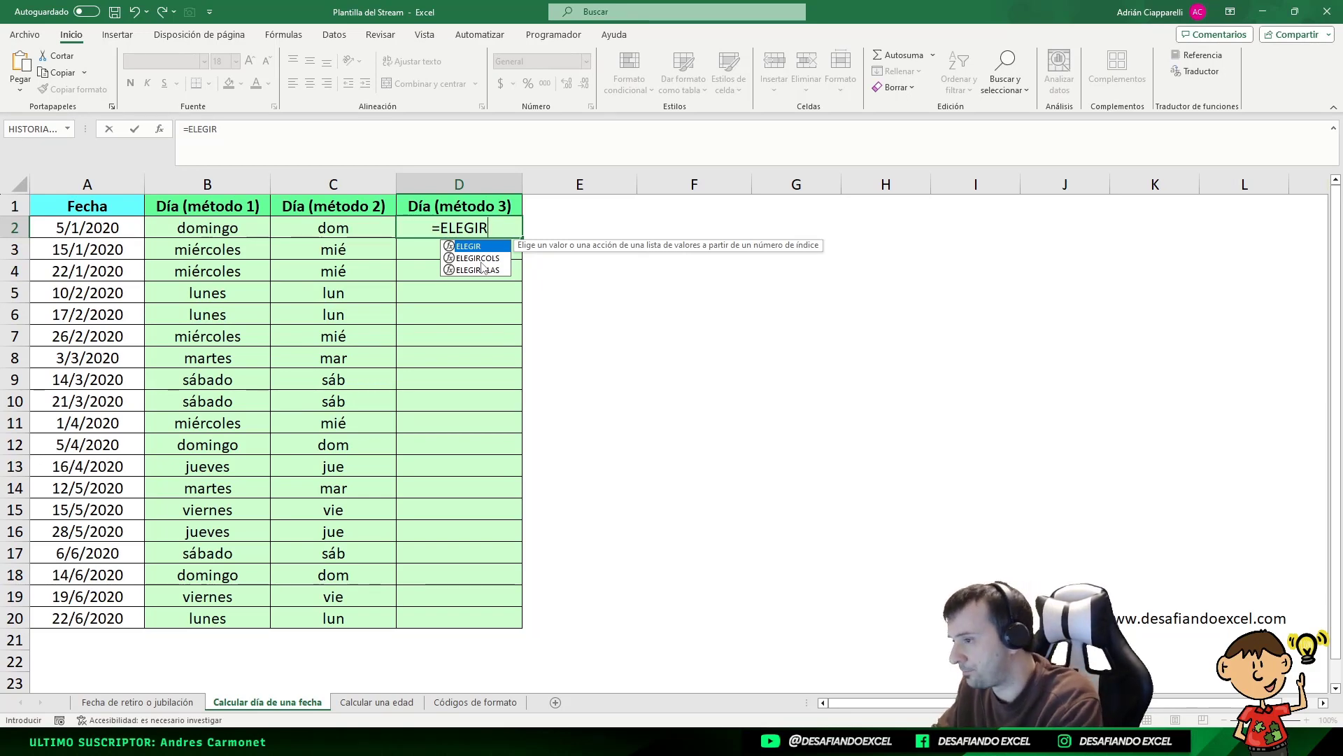
pyautogui.write('(')
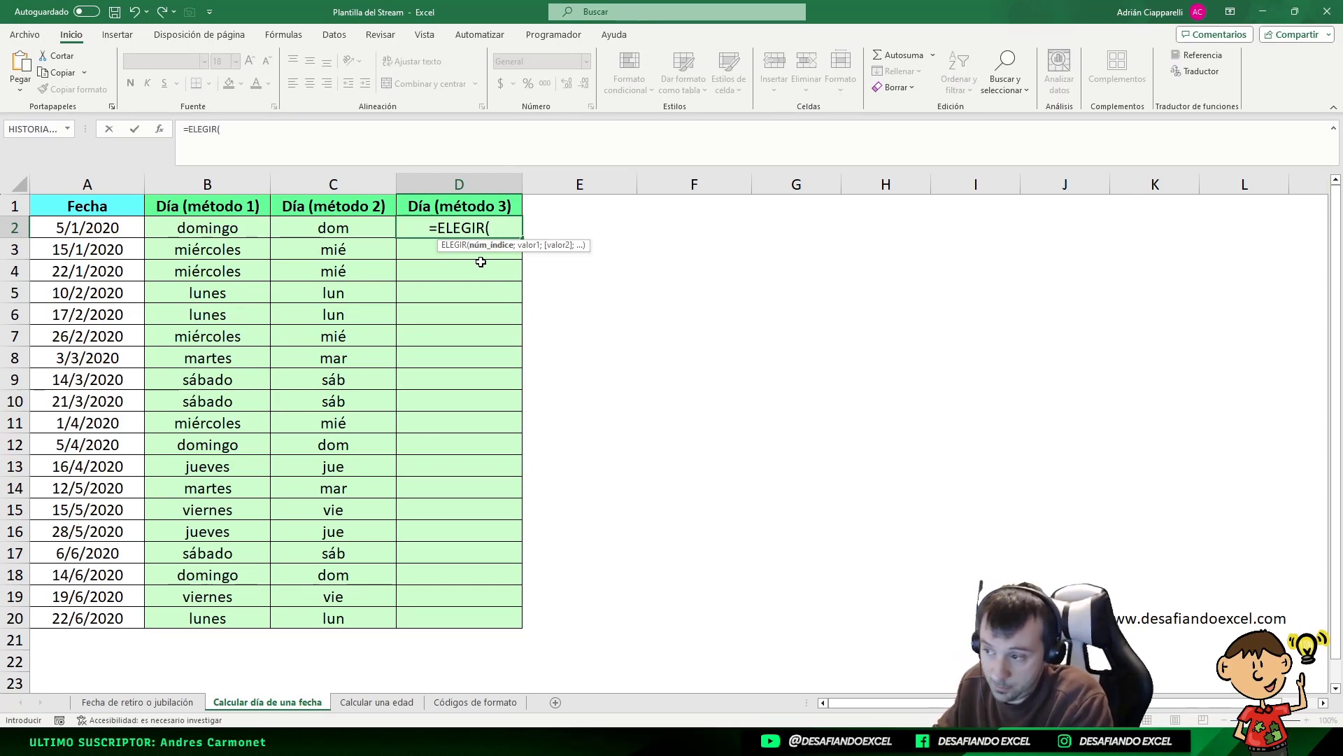
pyautogui.write('DIASEM')
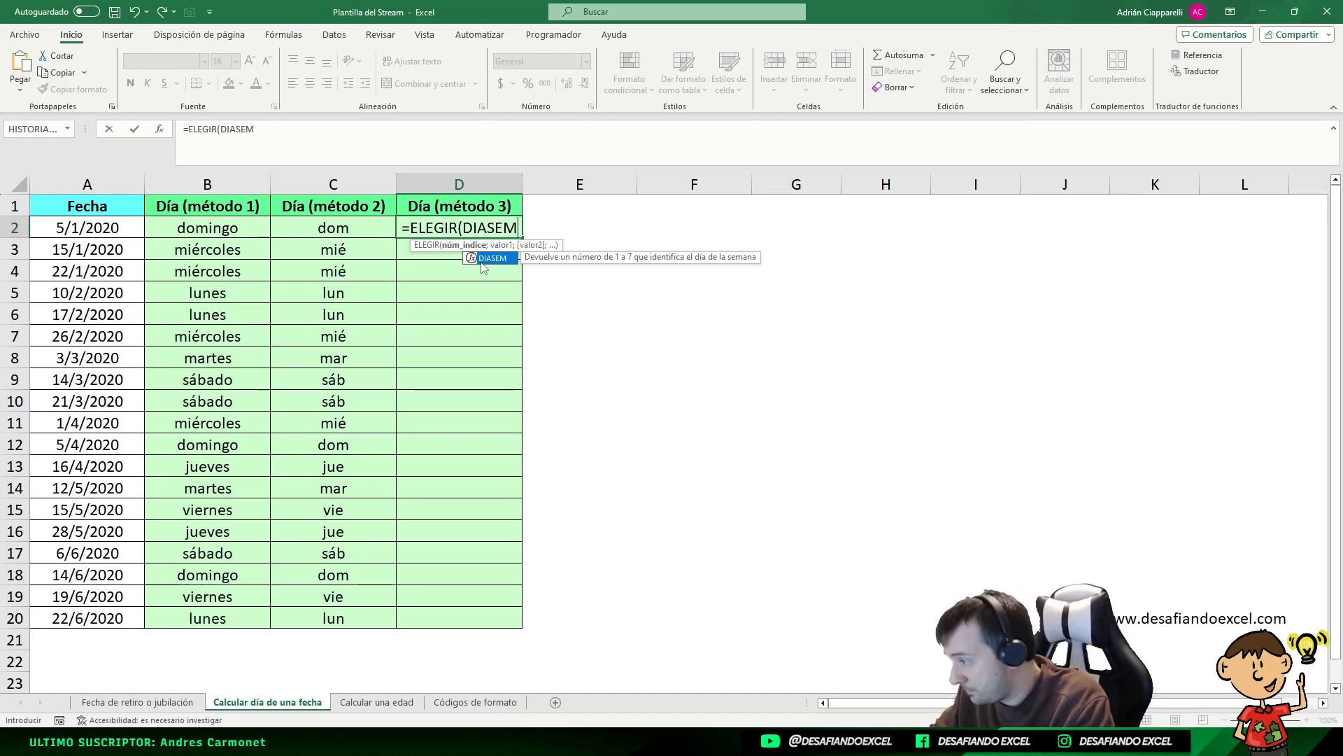
pyautogui.doubleClick(482, 262)
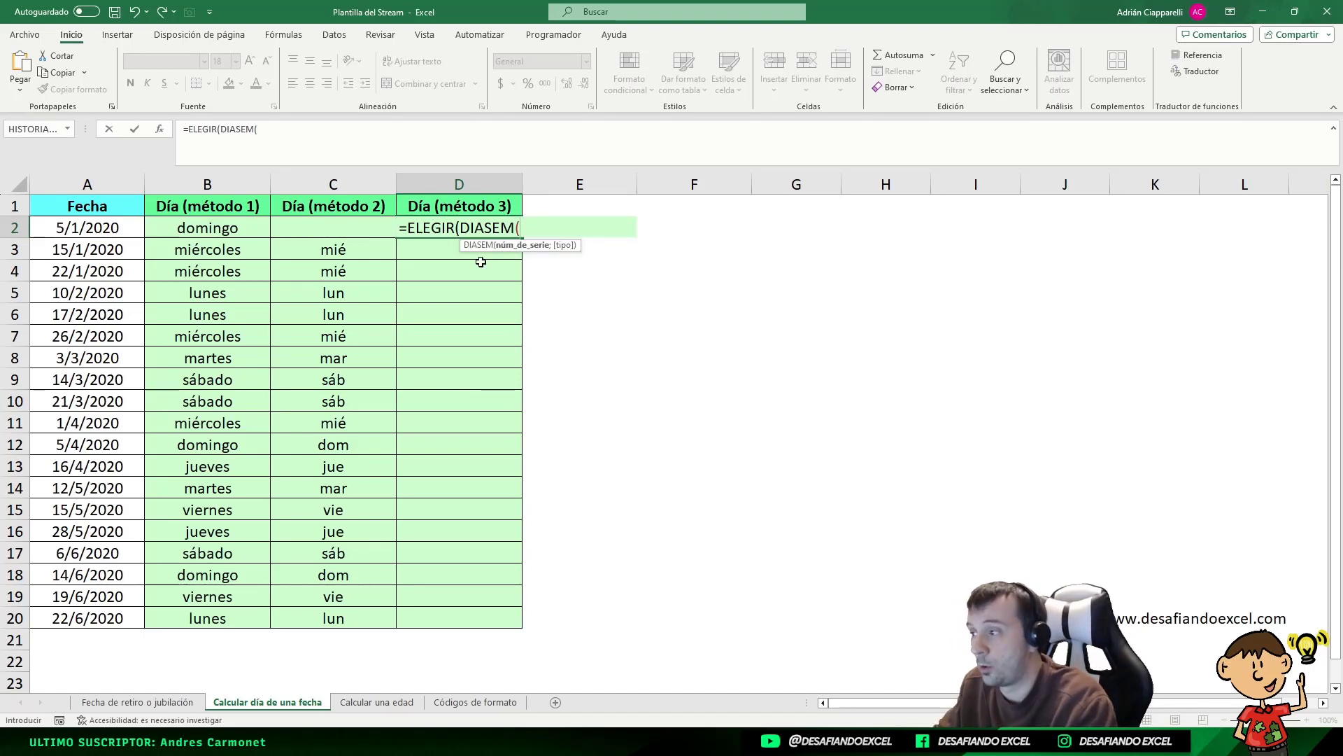
pyautogui.click(70, 228)
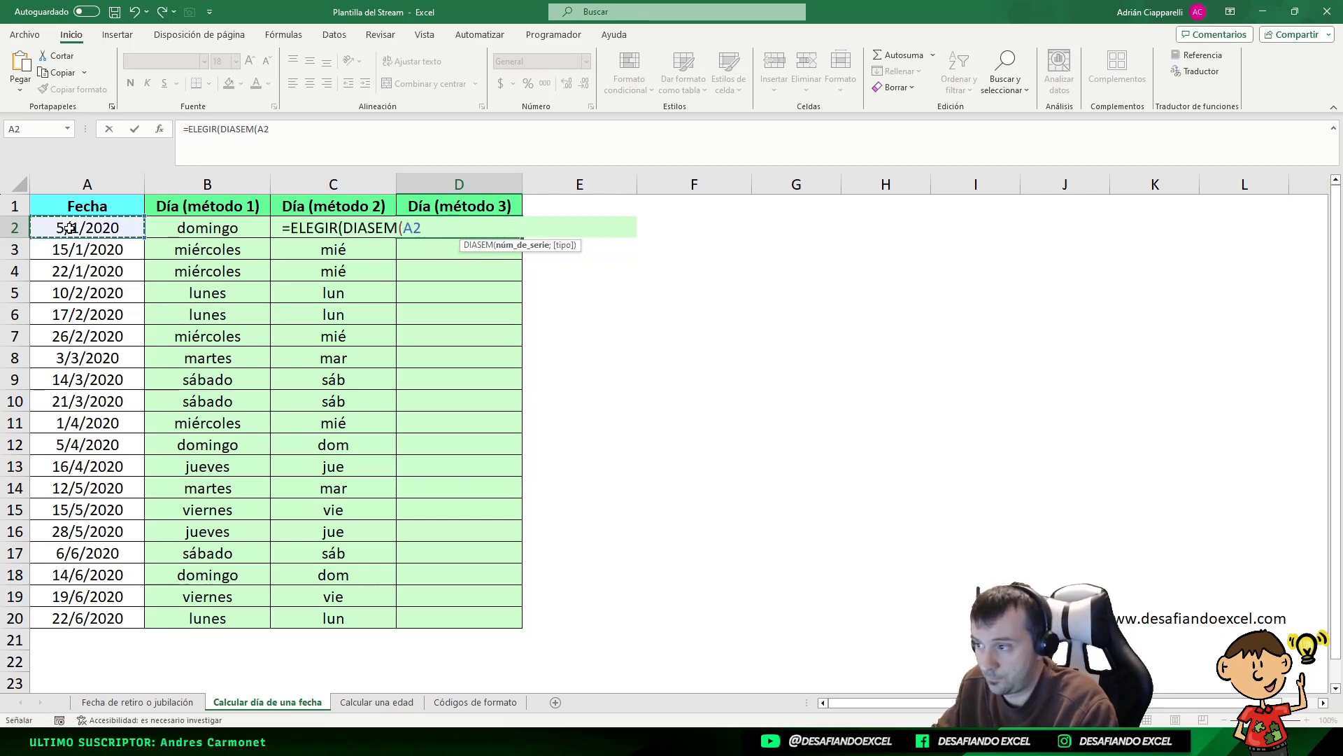
pyautogui.press('Escape')
# Test =DIASEM(A2) in F2 and compare its number with the name in B2
pyautogui.click(647, 226)
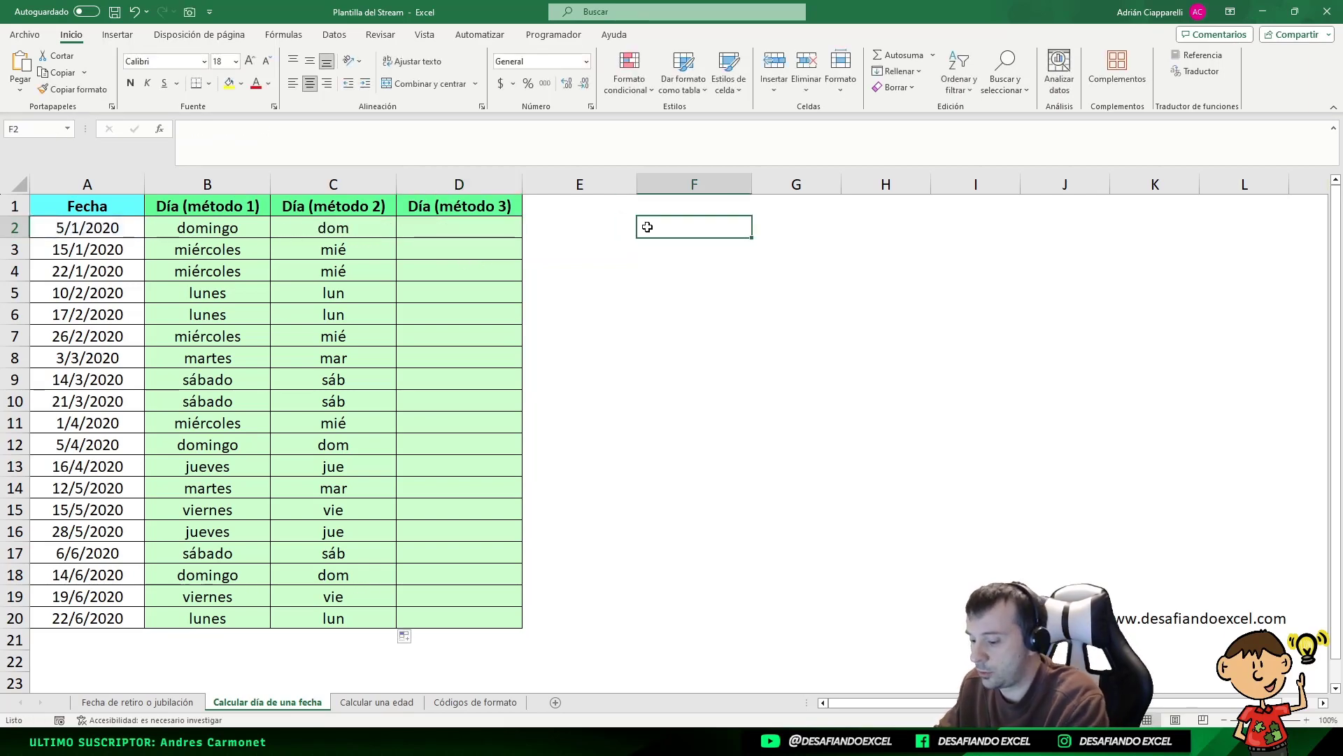
pyautogui.write('=DIASEM(')
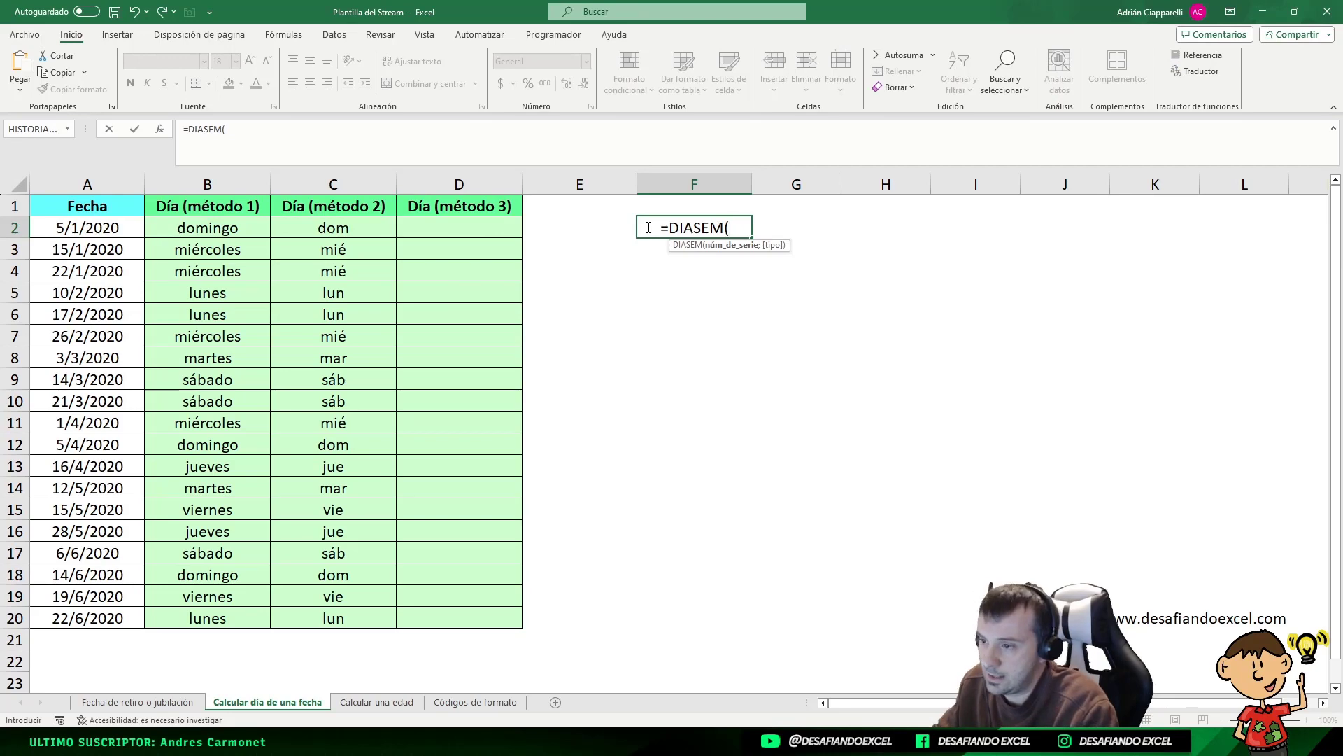
pyautogui.click(59, 227)
pyautogui.press('Return')
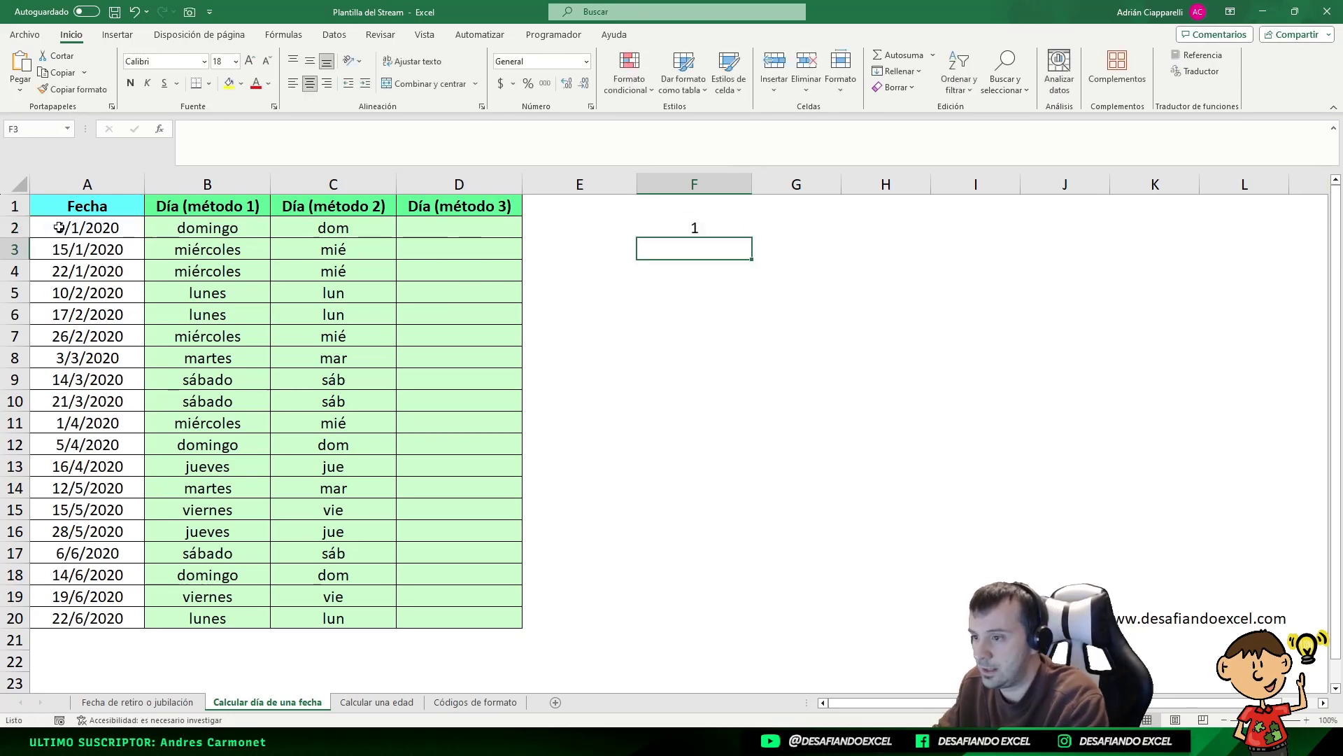
pyautogui.click(675, 226)
pyautogui.click(201, 231)
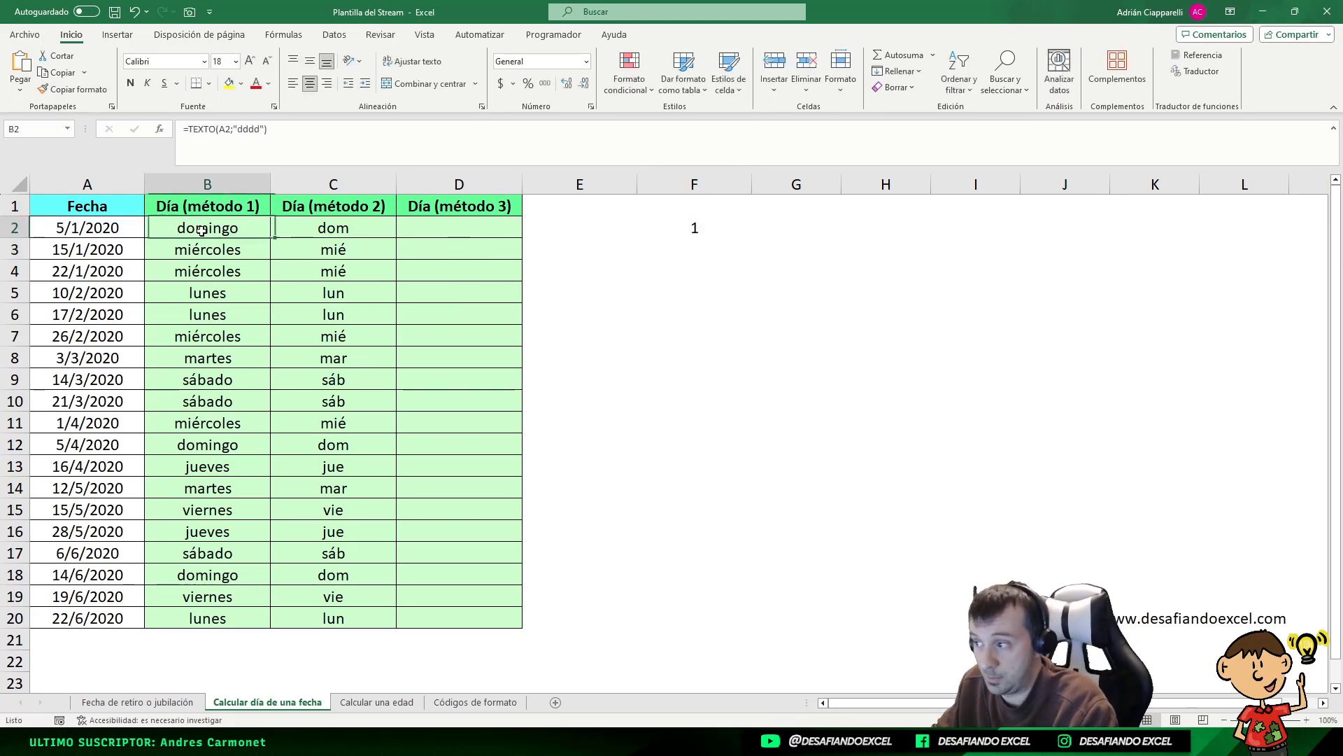
pyautogui.click(729, 230)
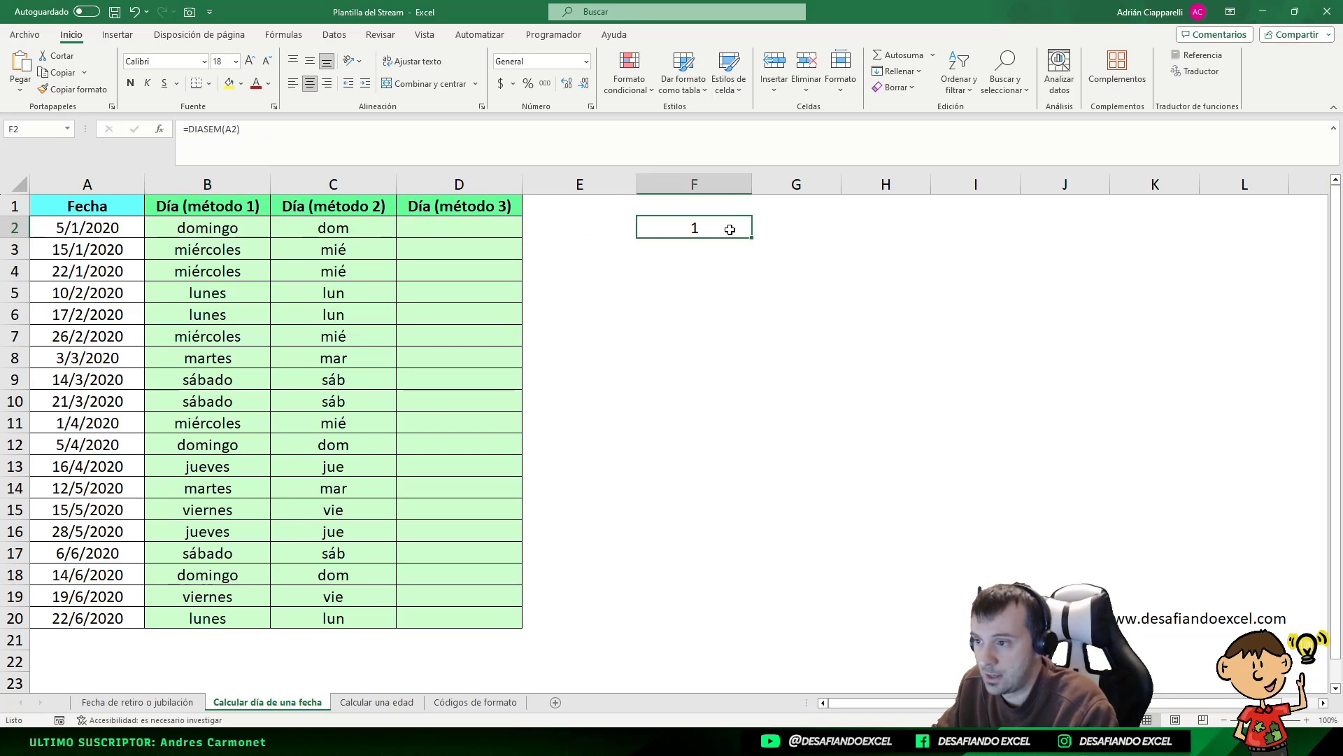
# Copy the DIASEM test down to F5 and compare the numbers with column B's names
pyautogui.moveTo(751, 238); pyautogui.dragTo(729, 303)
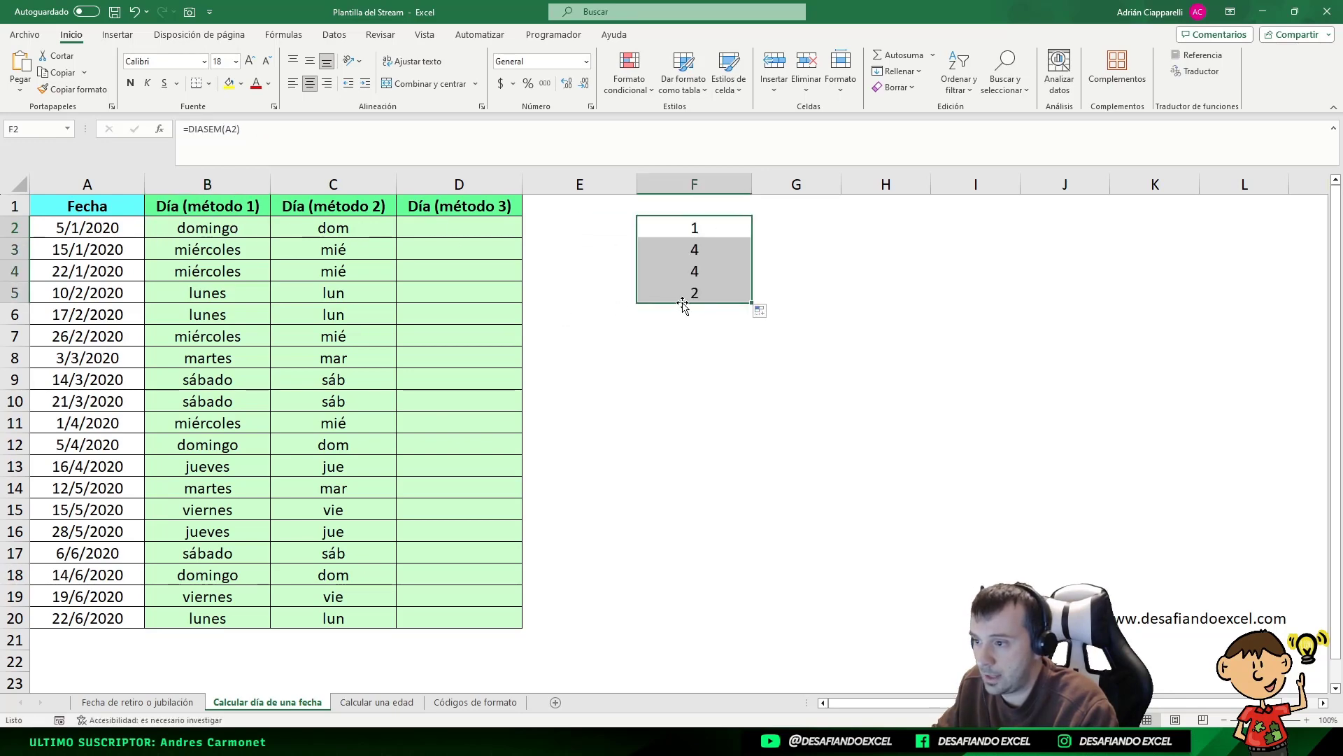
pyautogui.click(696, 264)
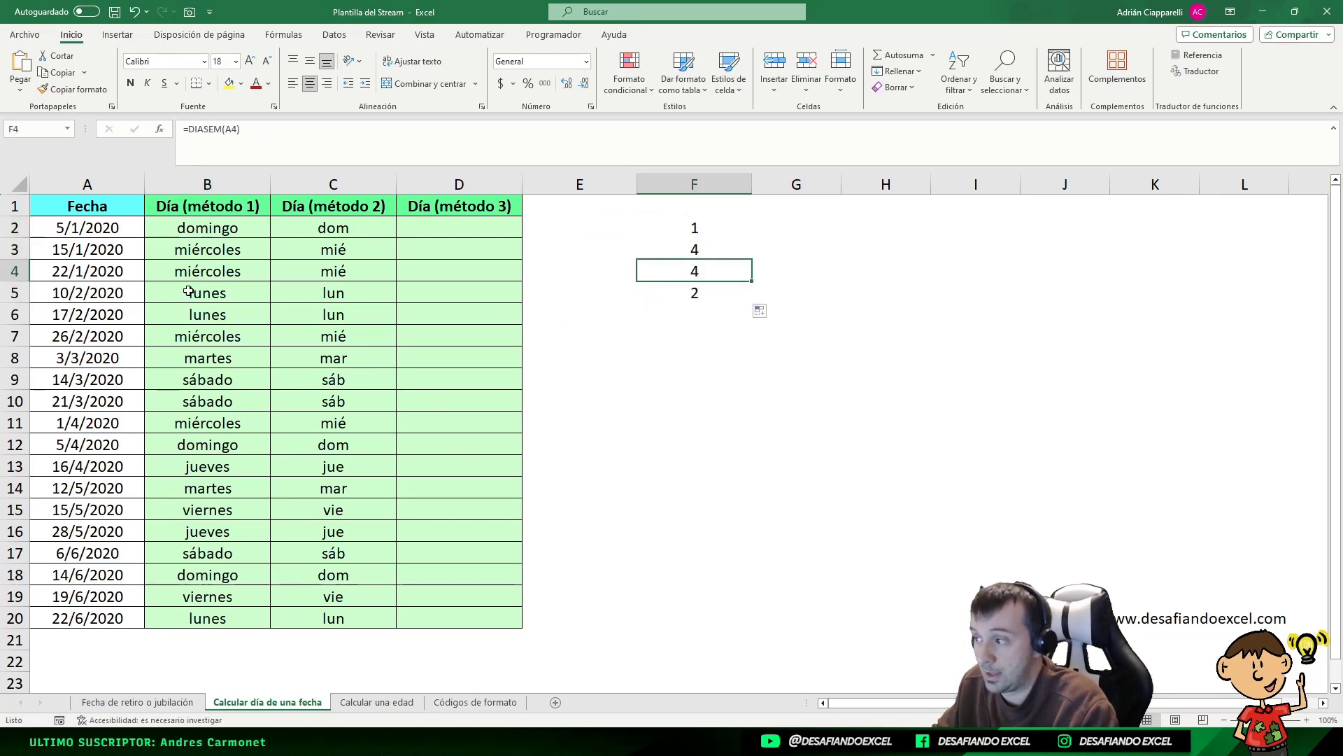
pyautogui.click(694, 294)
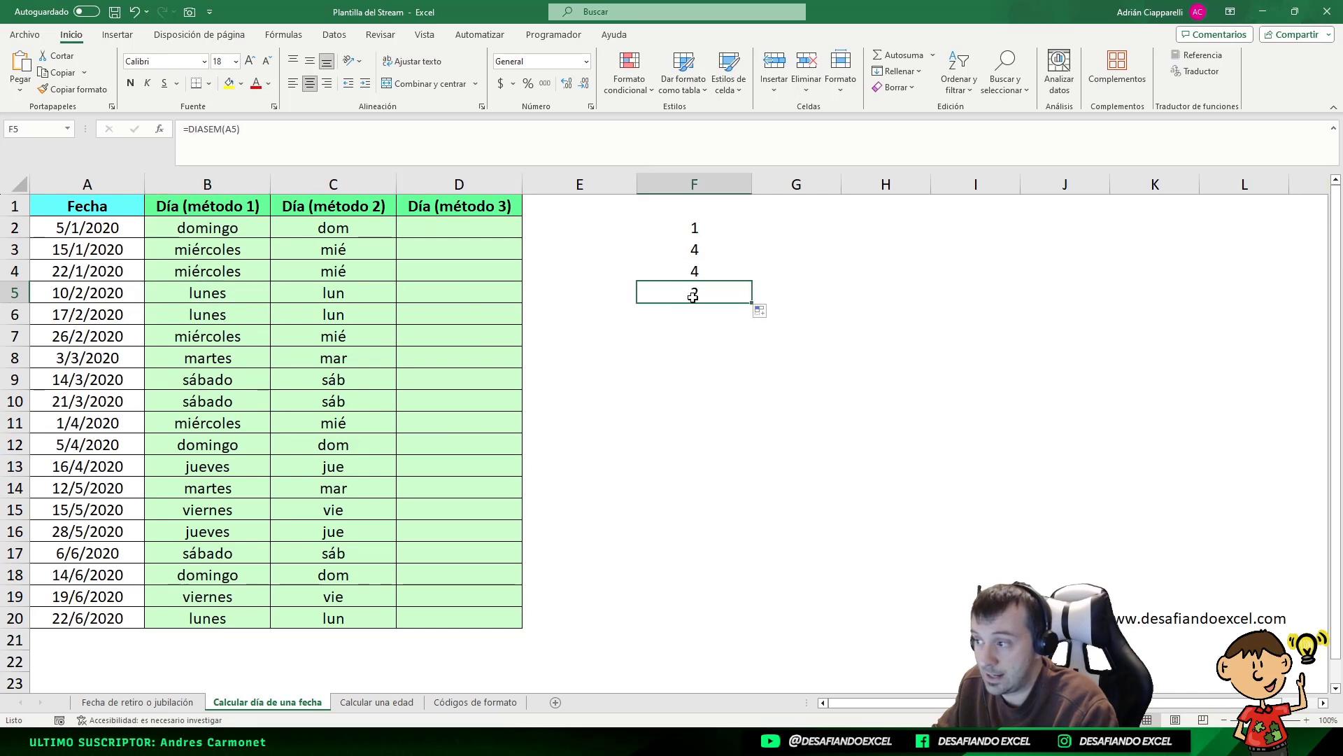
pyautogui.click(239, 292)
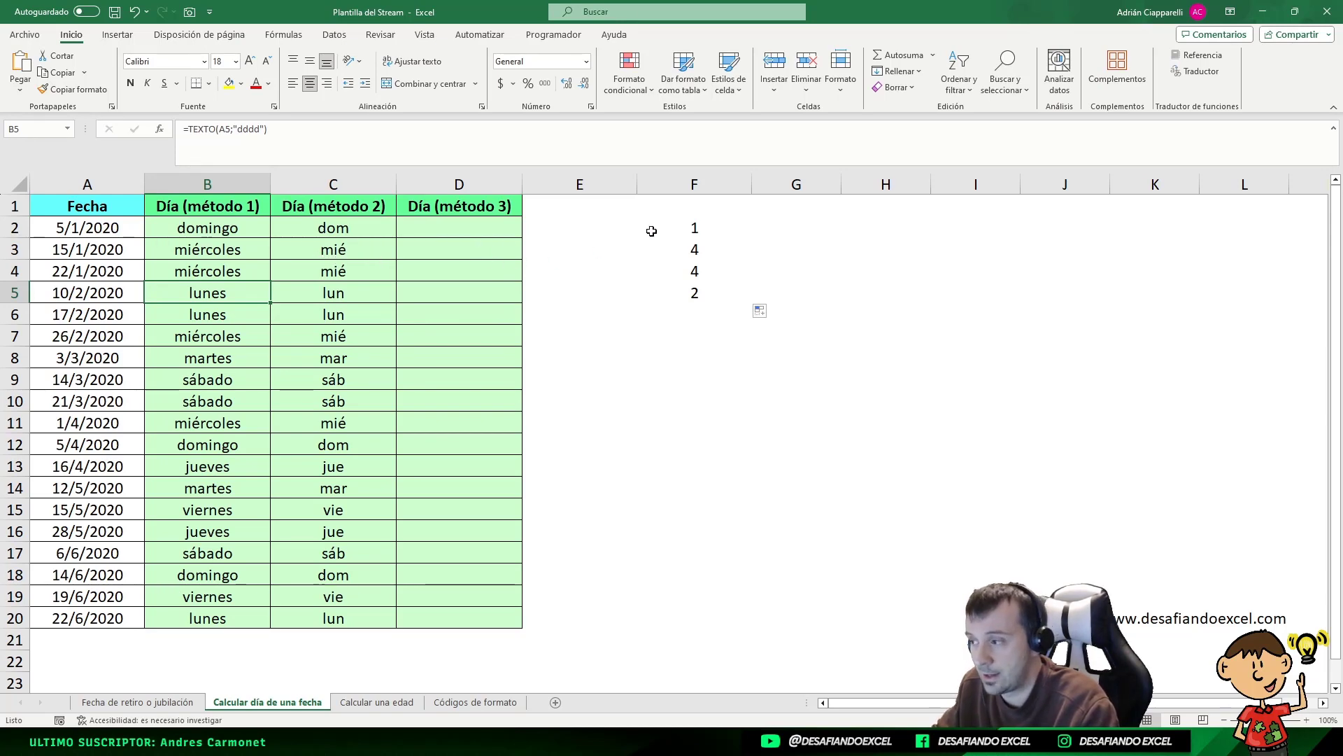
pyautogui.click(697, 227)
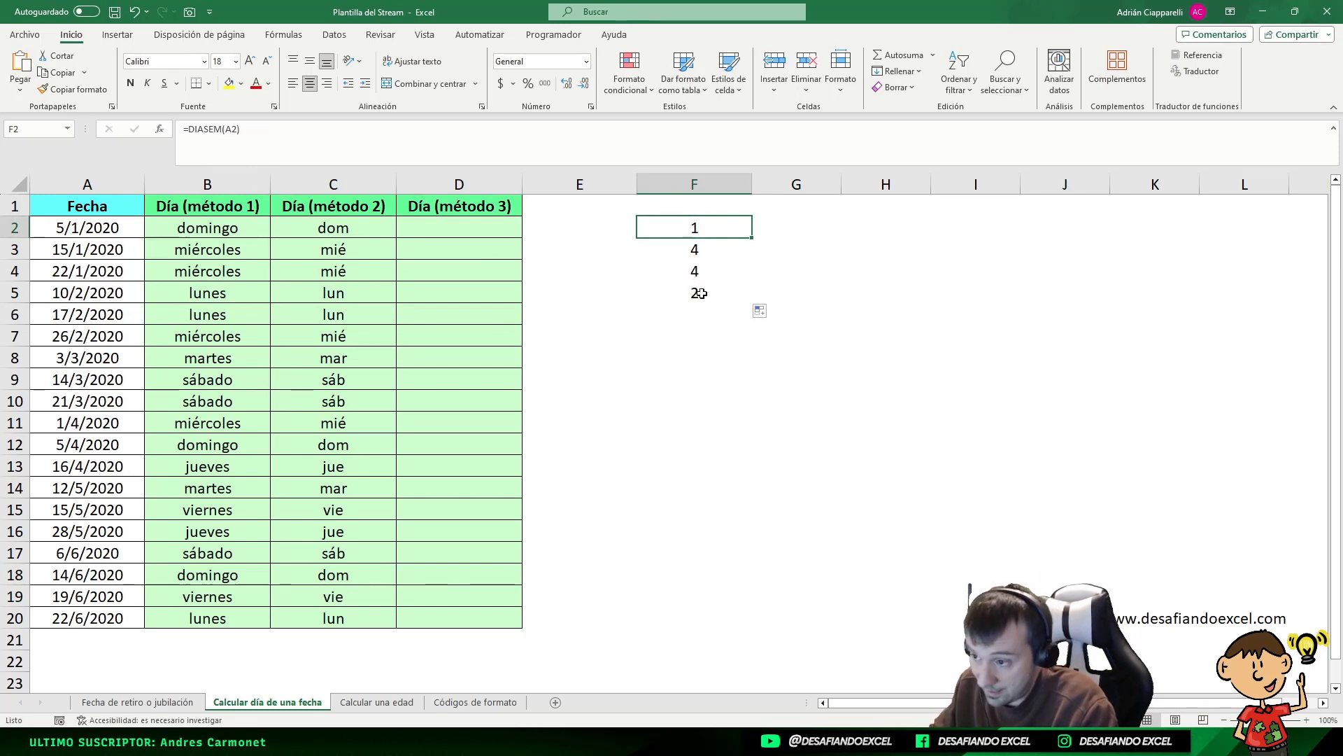
pyautogui.click(699, 250)
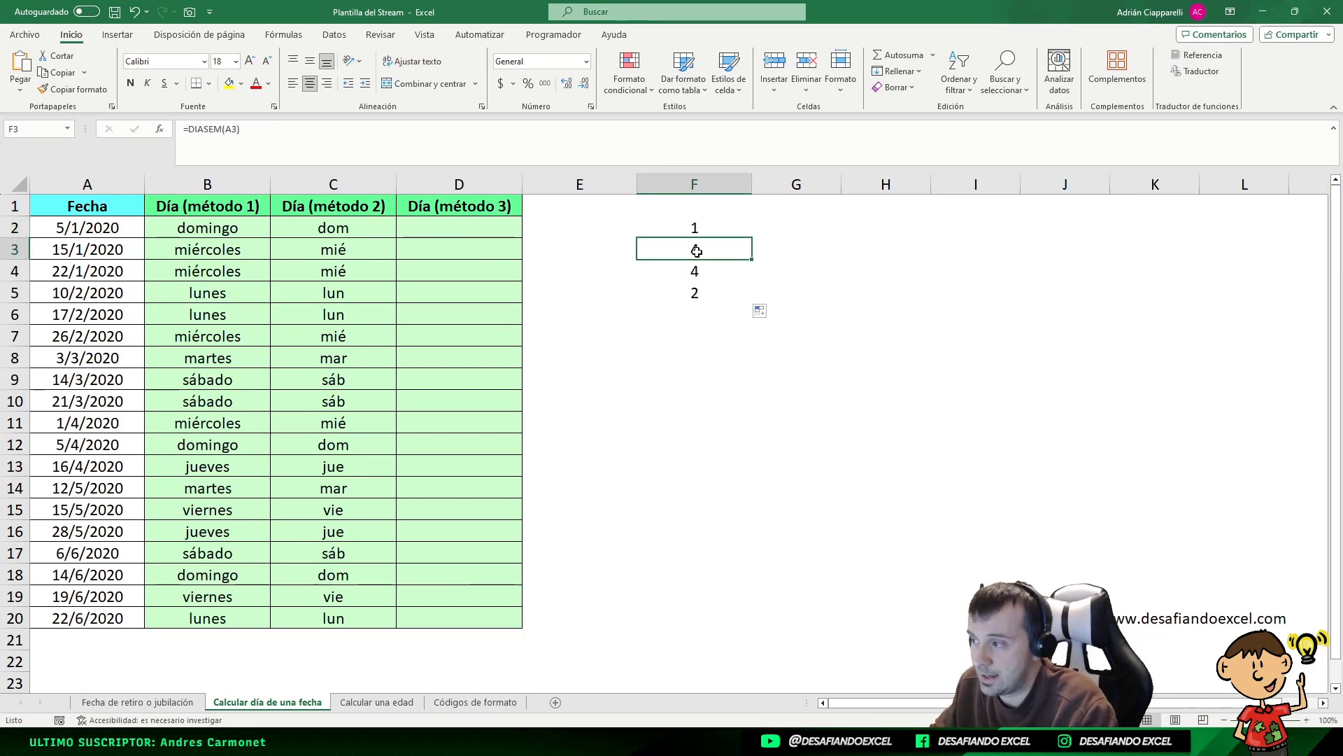
pyautogui.click(217, 249)
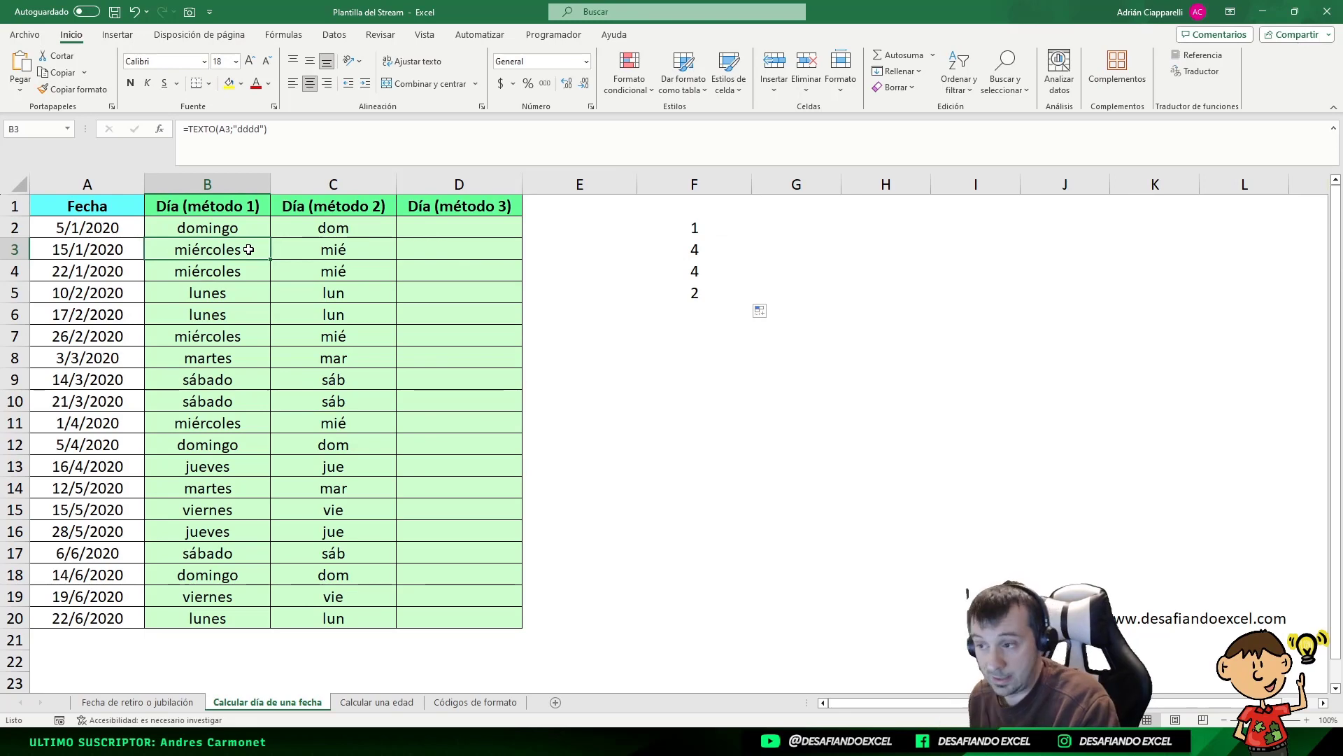
# Clear the trial numbers in F2:F5 and start a new formula in D2
pyautogui.moveTo(692, 229); pyautogui.dragTo(670, 295)
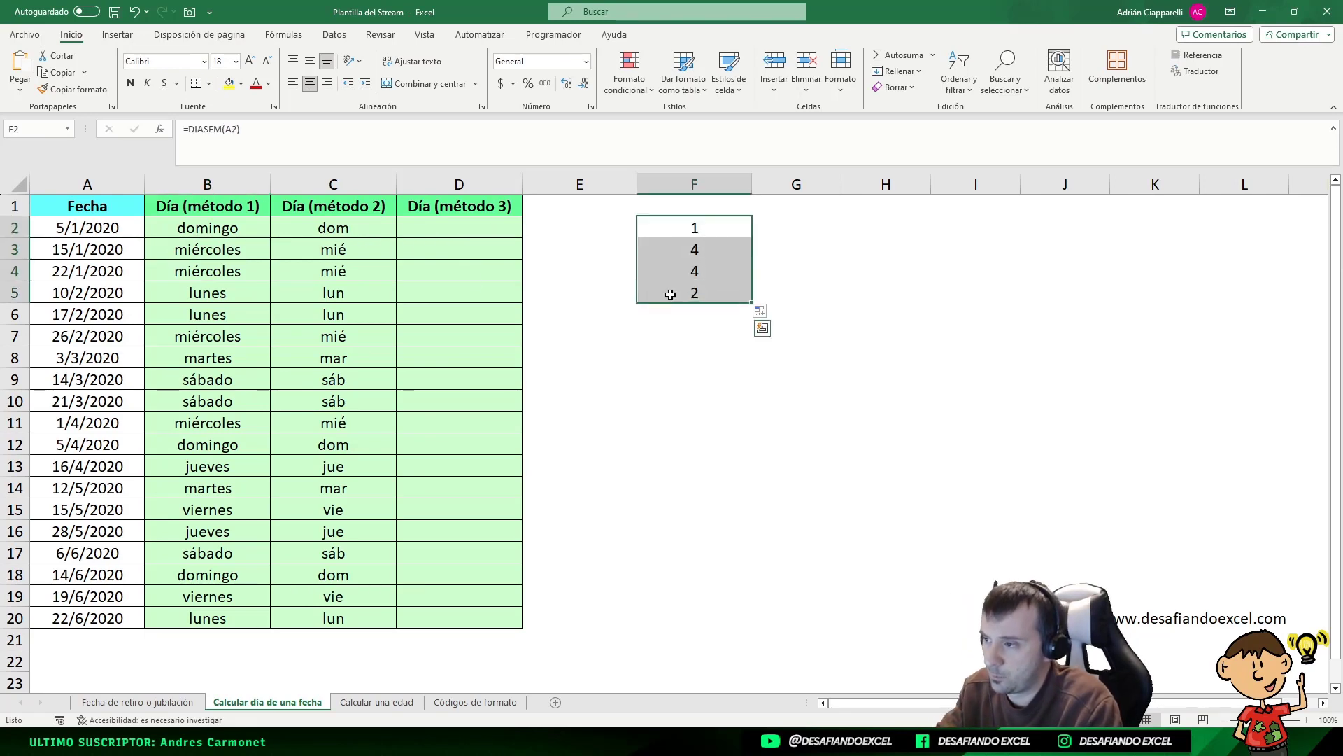
pyautogui.press('Delete')
pyautogui.click(420, 235)
pyautogui.write('=')
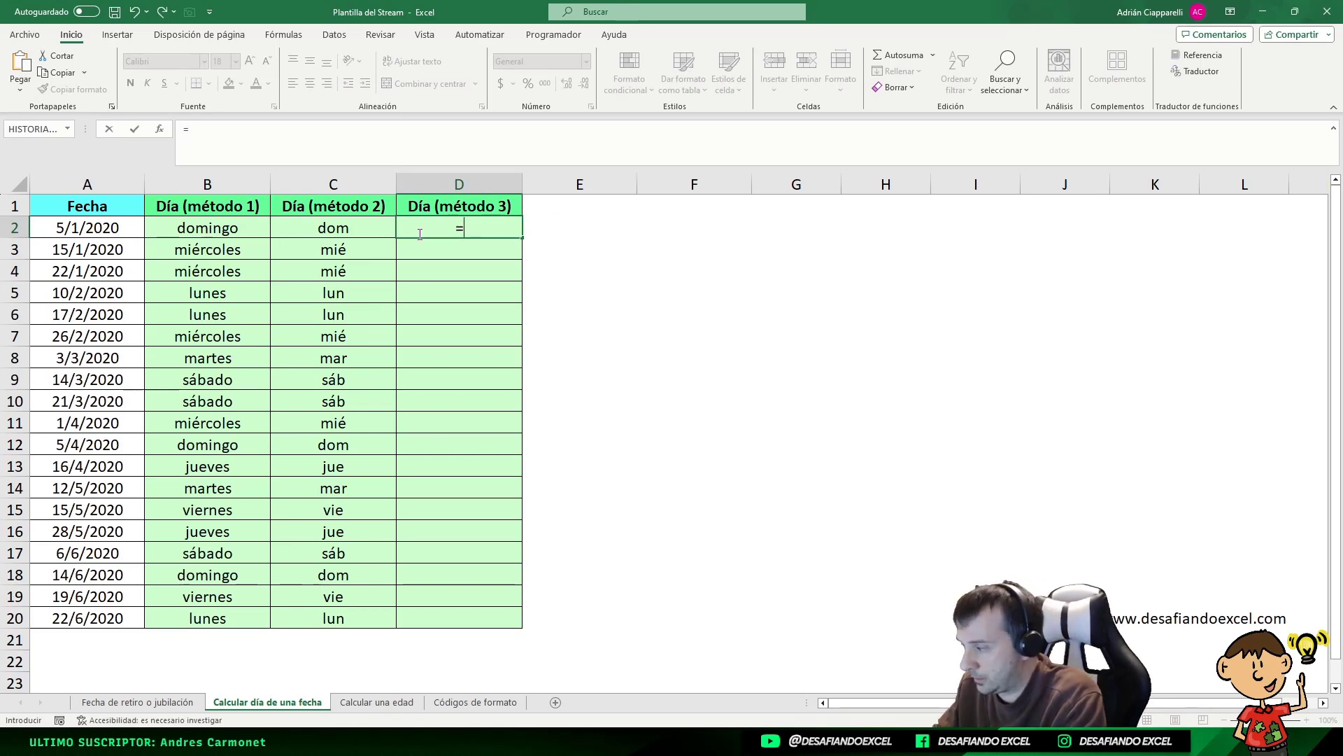
pyautogui.write('ELGI')
# Type =ELEGIR(DIASEM(A2);"D";"L";"Ma";"Mi";"J";"V";"S") into D2
pyautogui.press('BackSpace')
pyautogui.press('BackSpace')
pyautogui.write('E')
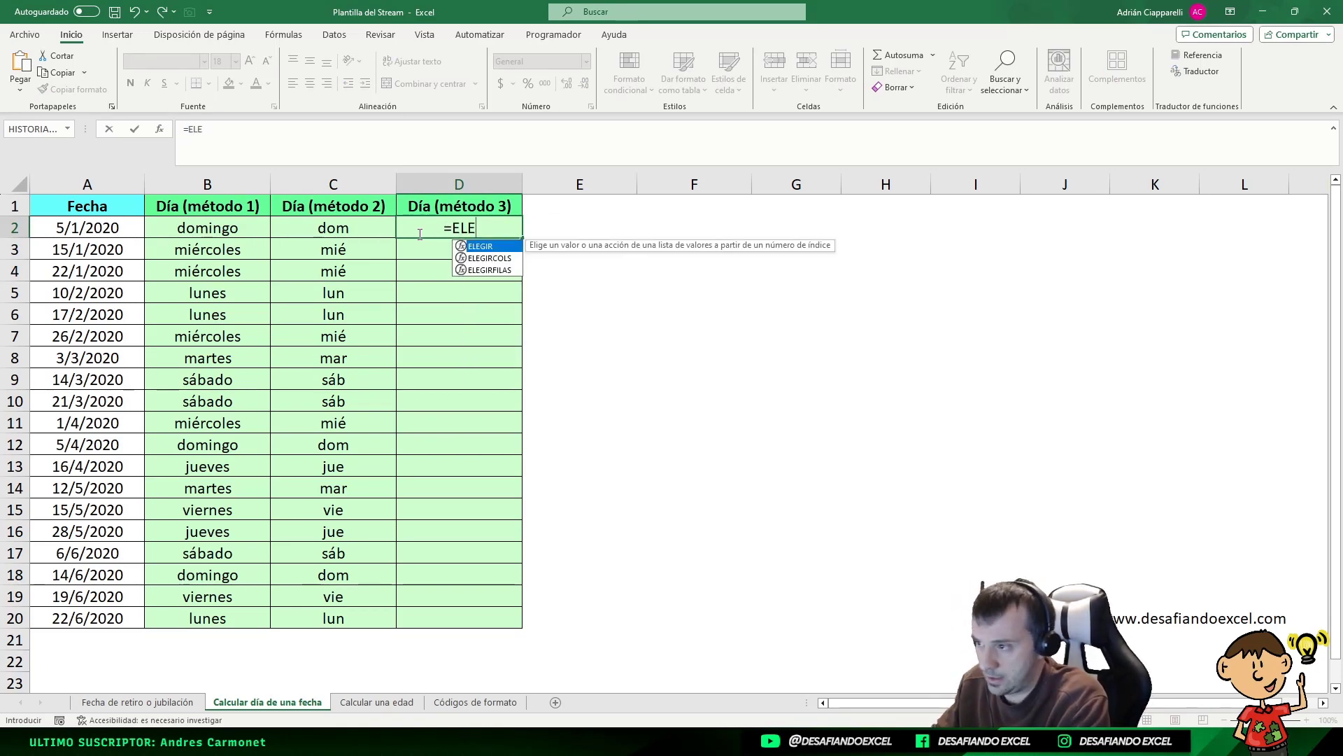
pyautogui.write('GIR(')
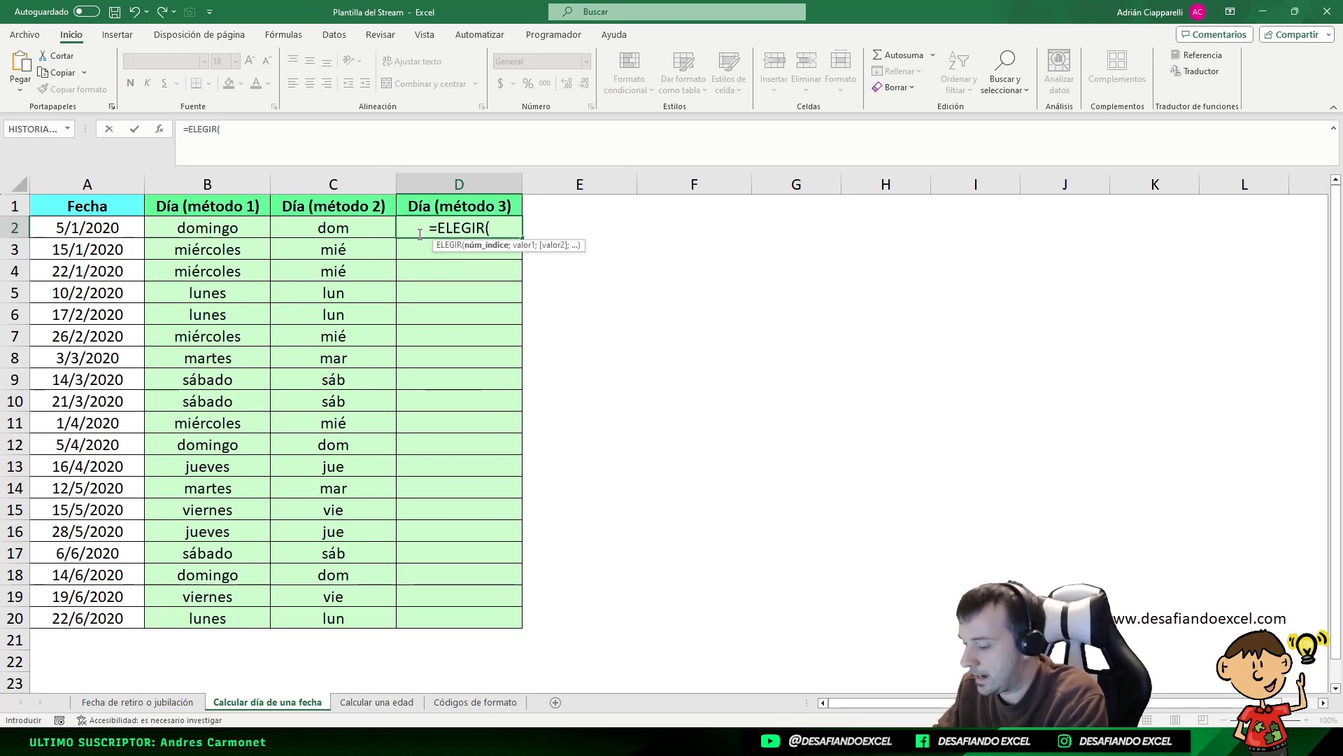
pyautogui.write('DIASEM')
pyautogui.press('BackSpace')
pyautogui.press('BackSpace')
pyautogui.press('BackSpace')
pyautogui.press('BackSpace')
pyautogui.press('BackSpace')
pyautogui.write('IAS')
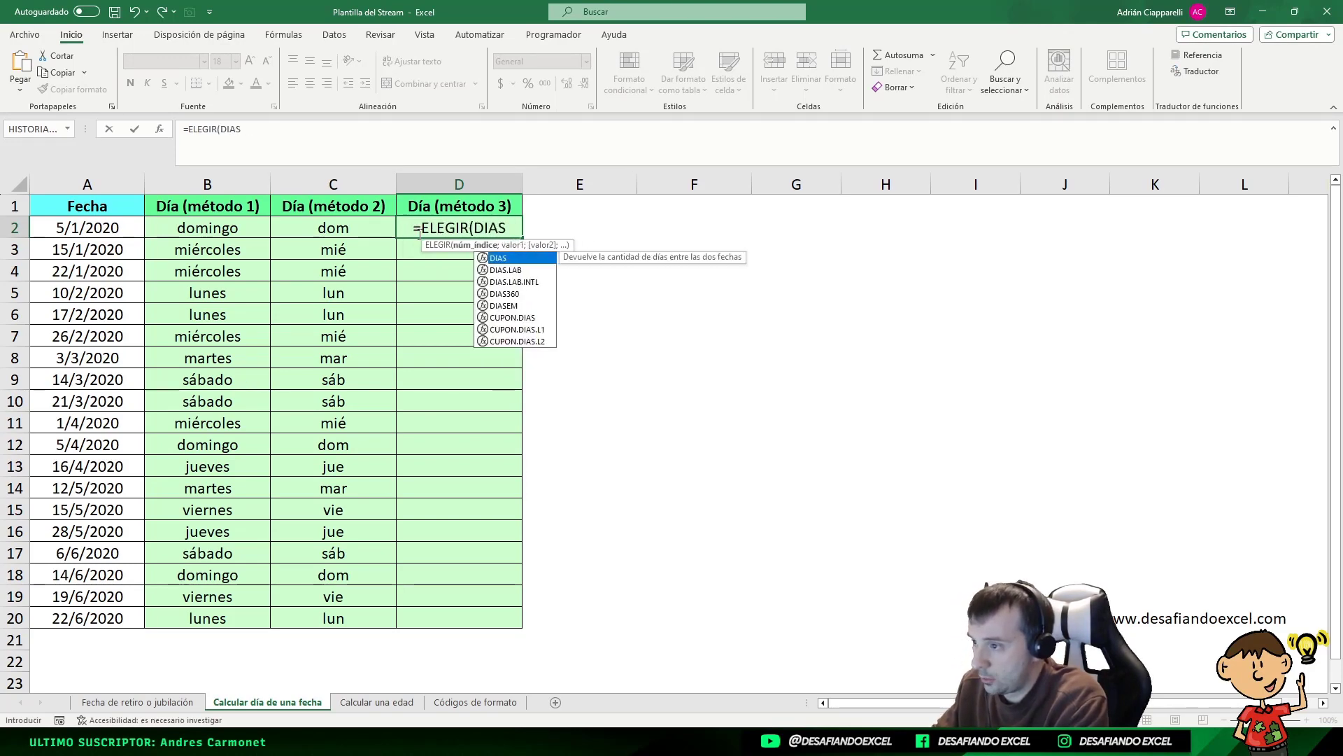
pyautogui.write('EM')
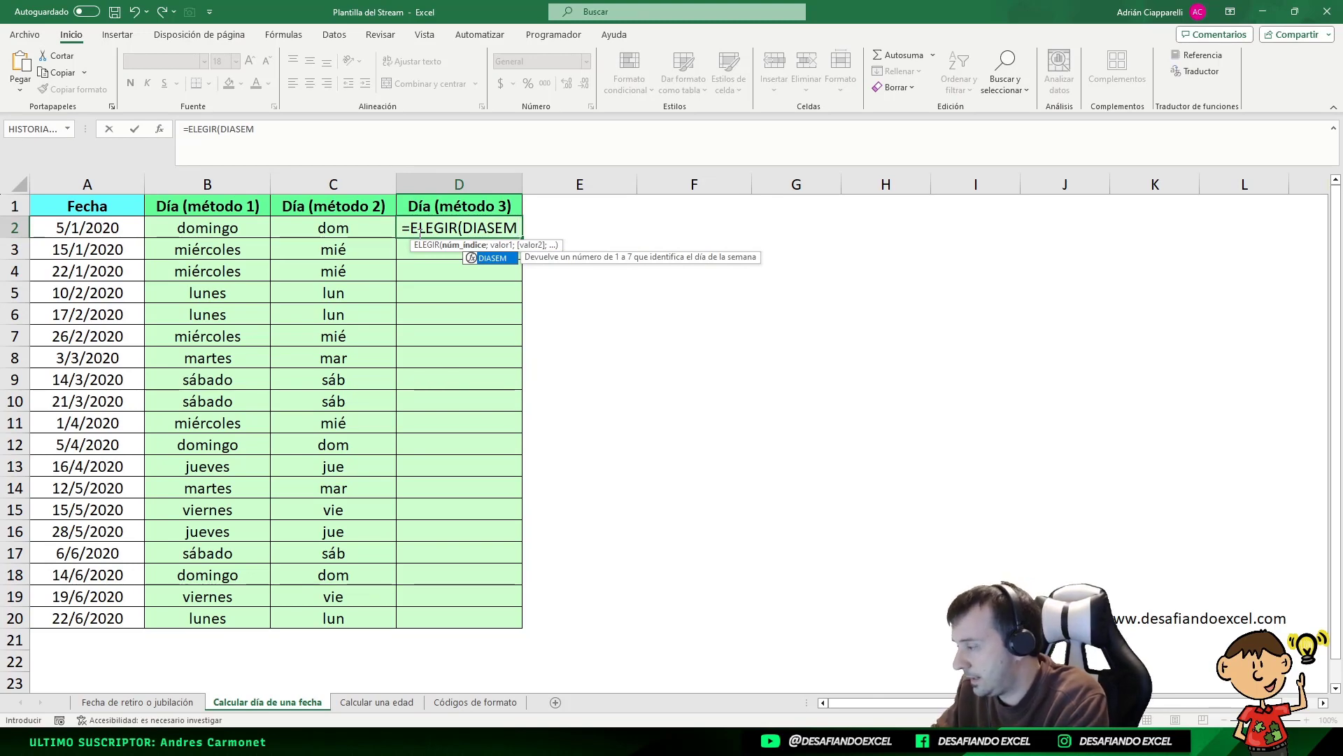
pyautogui.write('(')
pyautogui.press('Left')
pyautogui.press('Left')
pyautogui.press('Left')
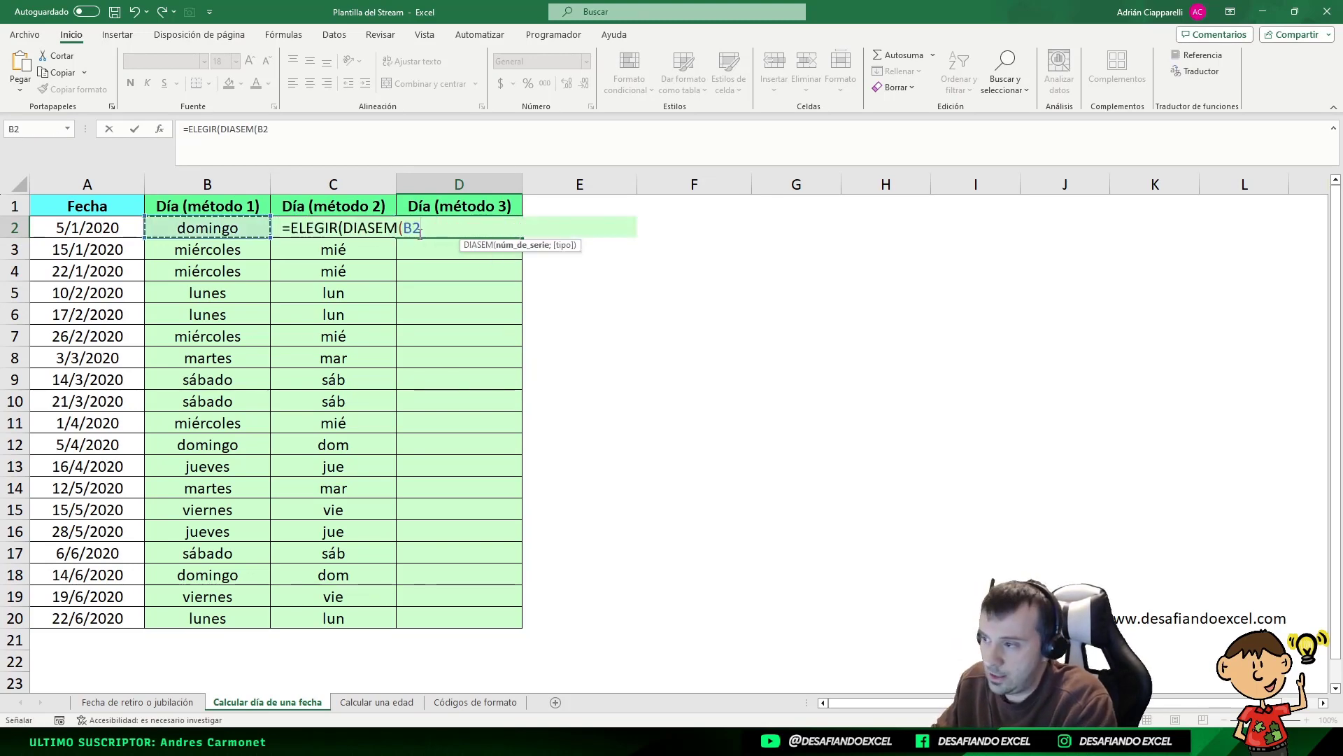
pyautogui.write(')')
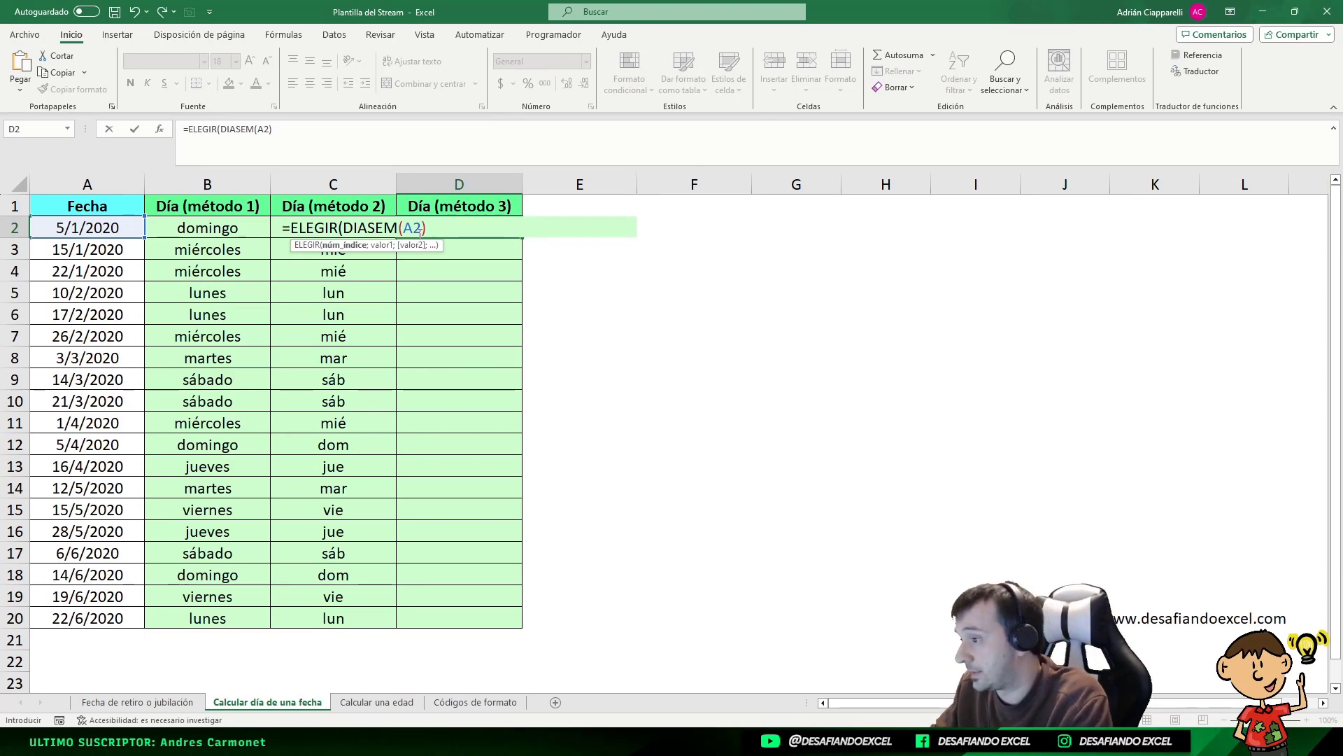
pyautogui.write(';')
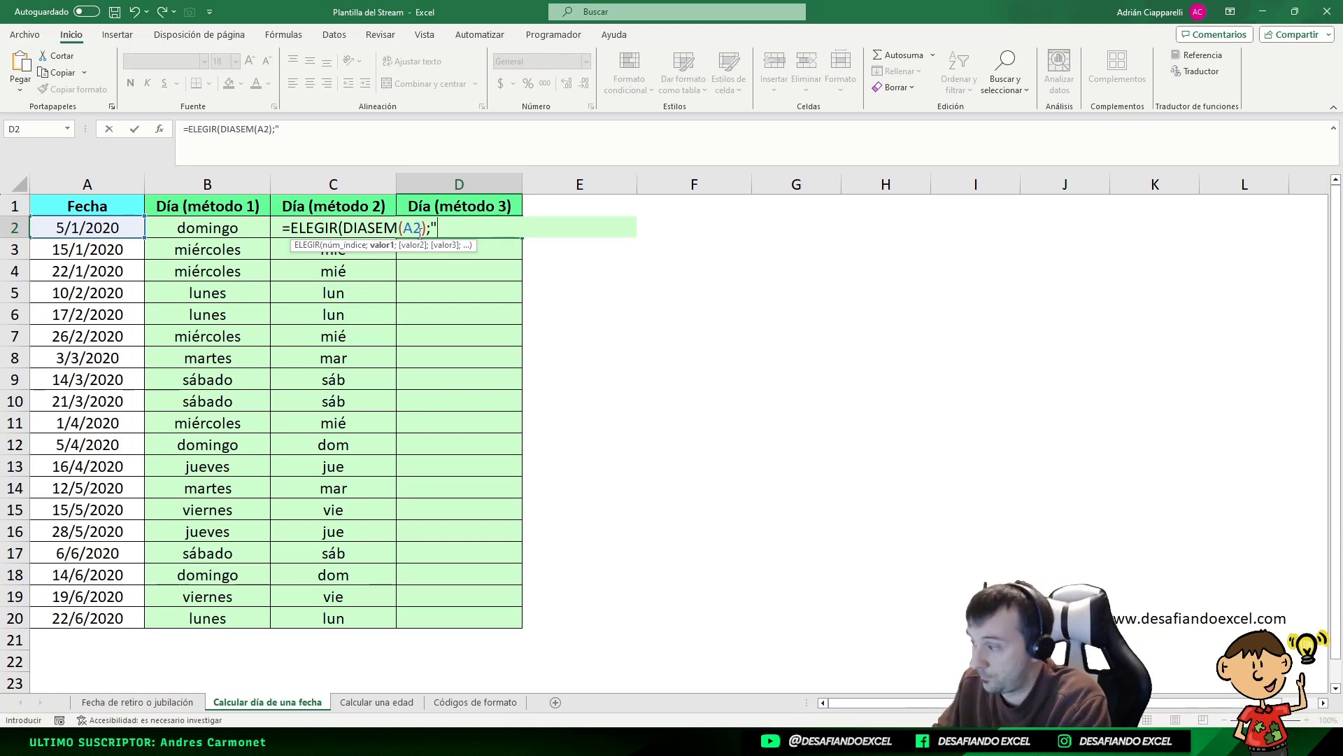
pyautogui.write('D')
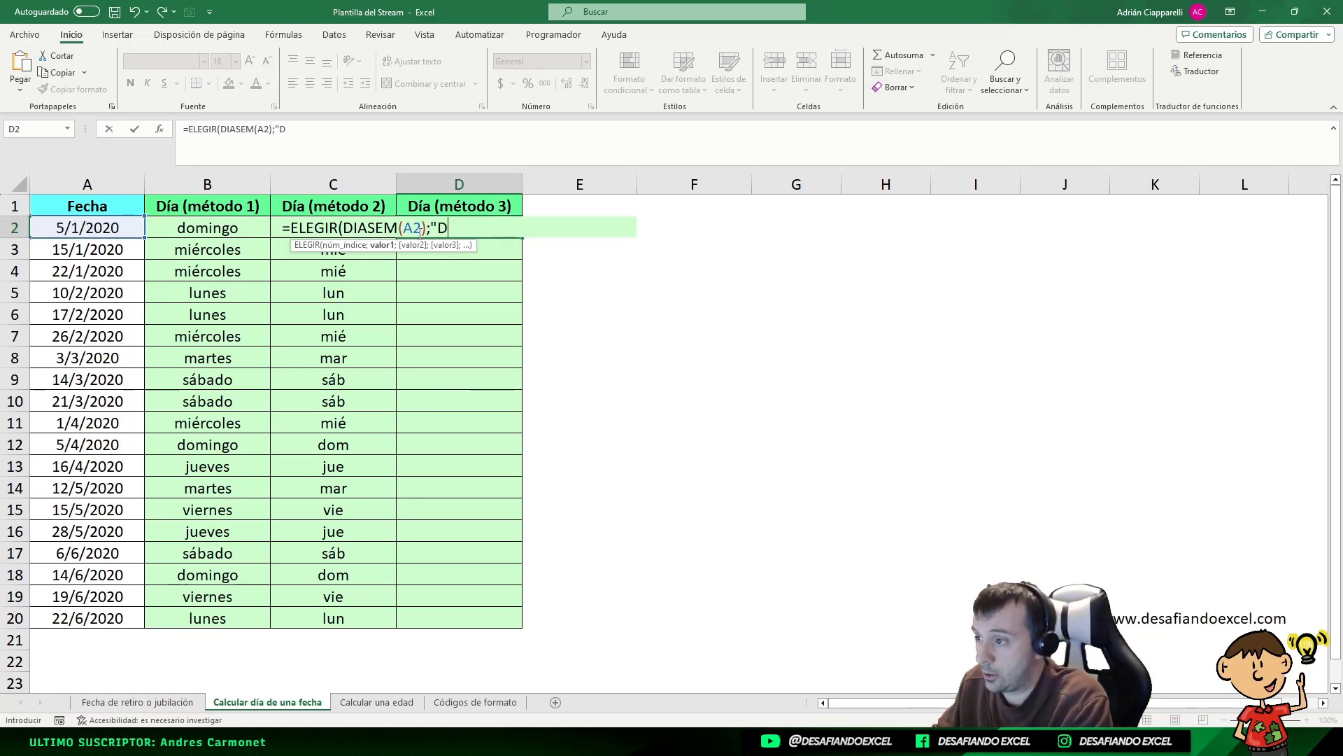
pyautogui.write('";"')
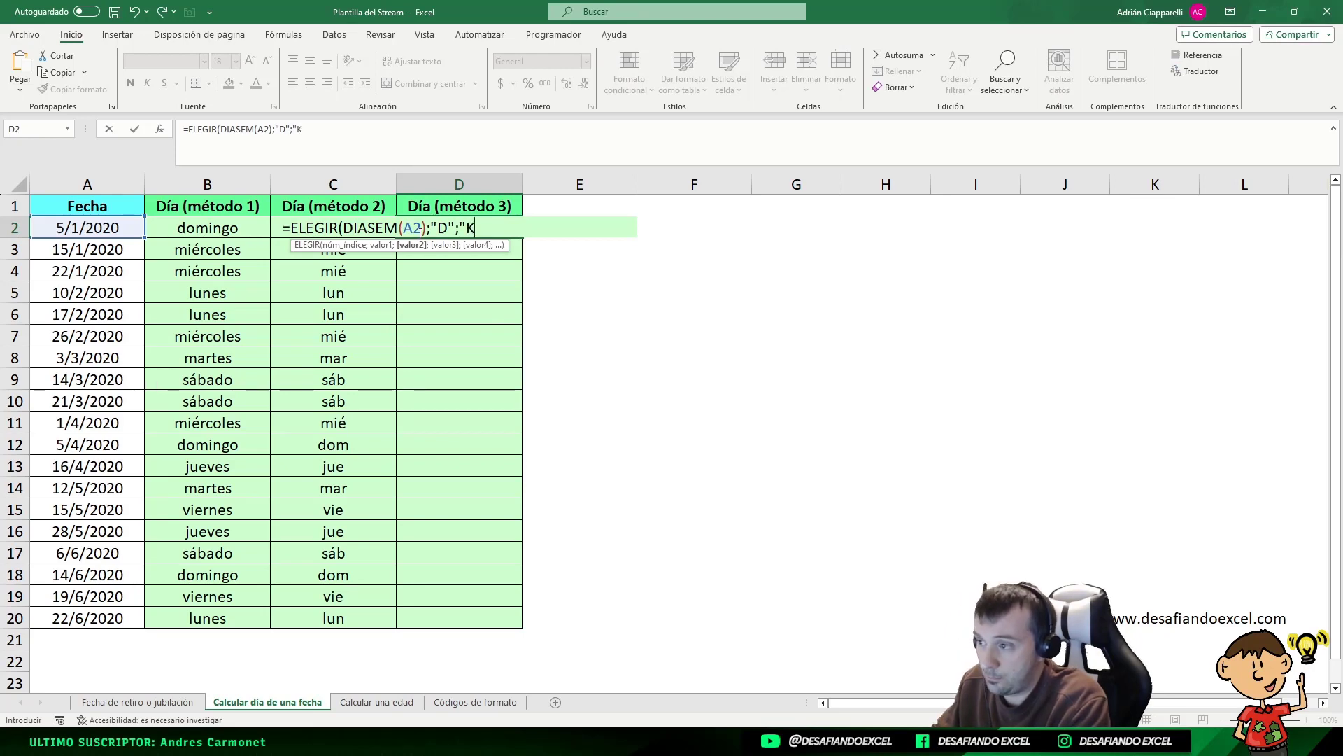
pyautogui.write('L";')
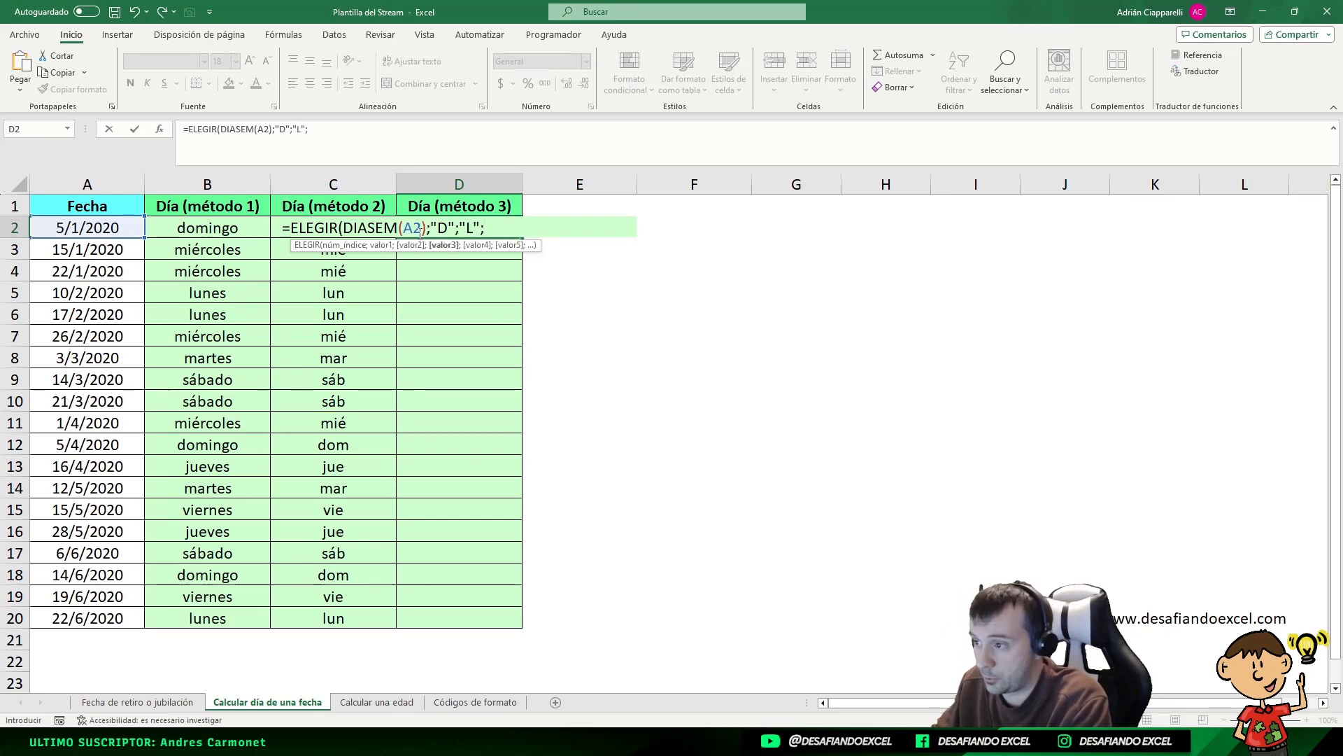
pyautogui.write('"Ma')
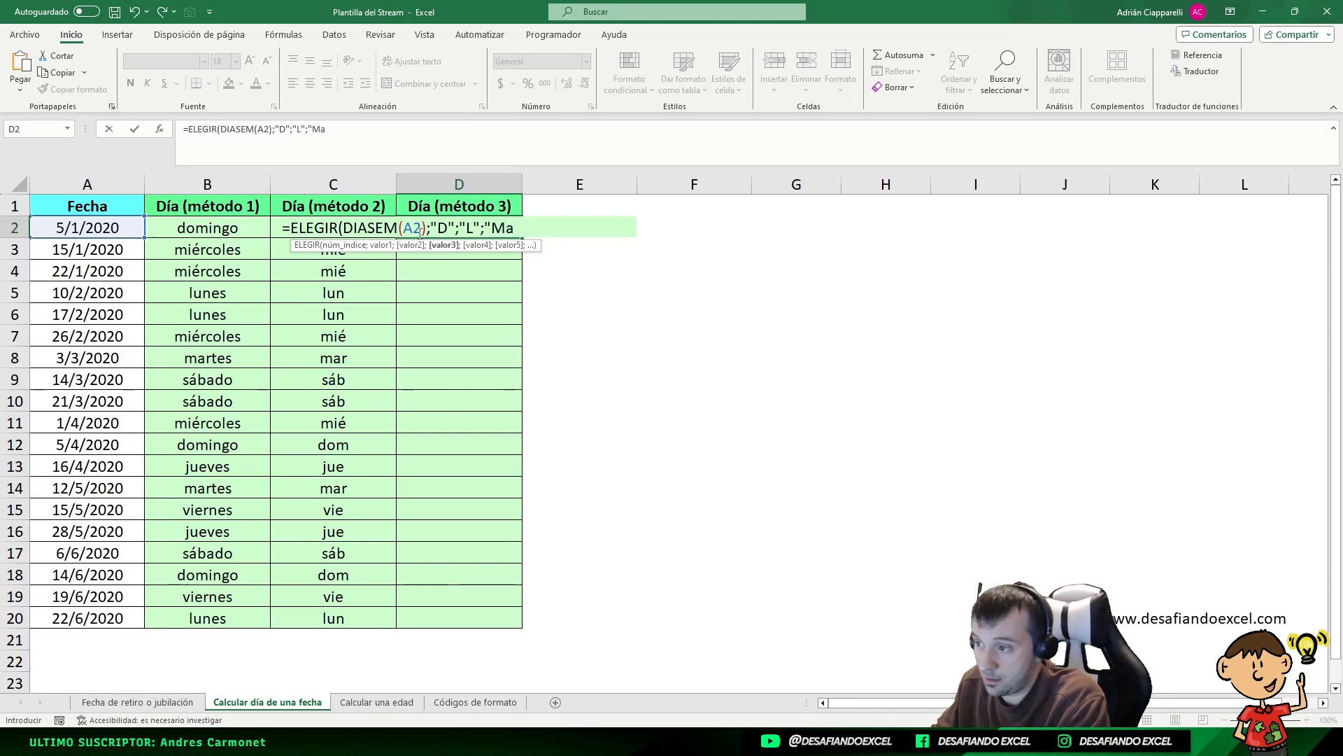
pyautogui.write('";"')
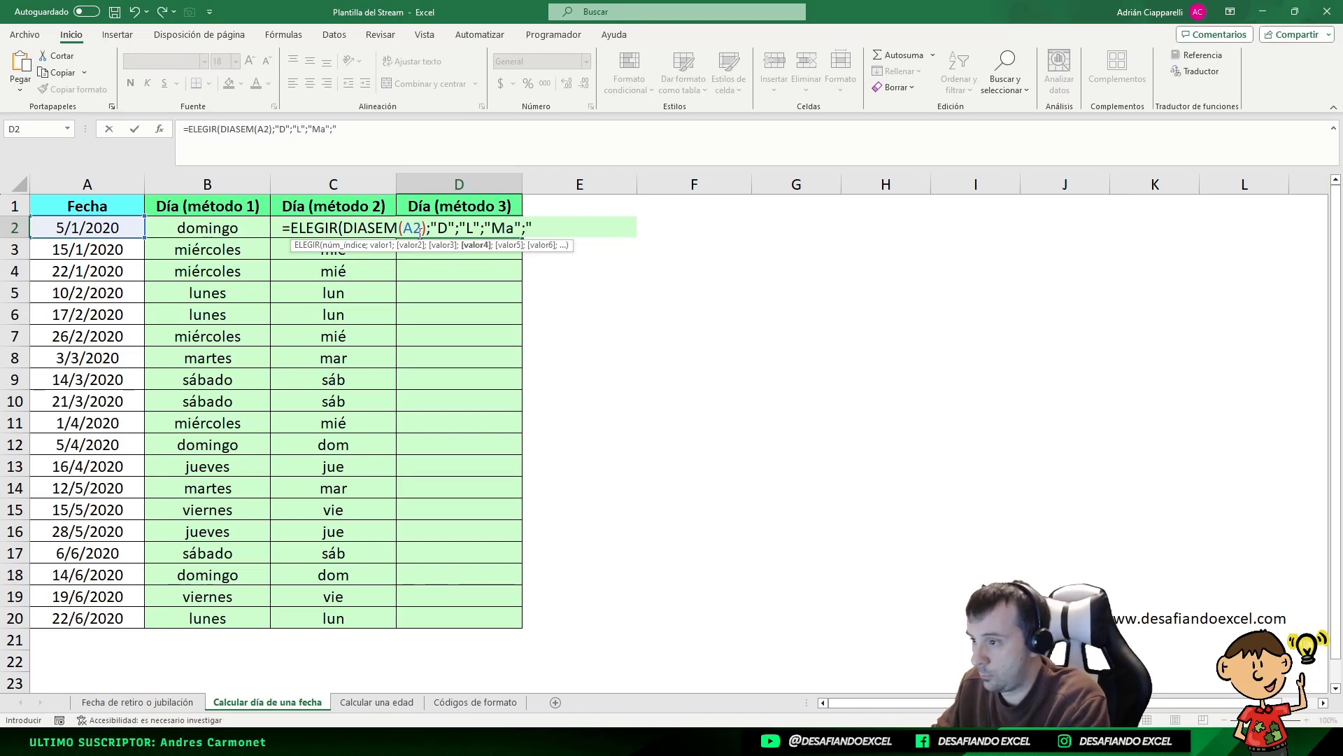
pyautogui.write('Mi')
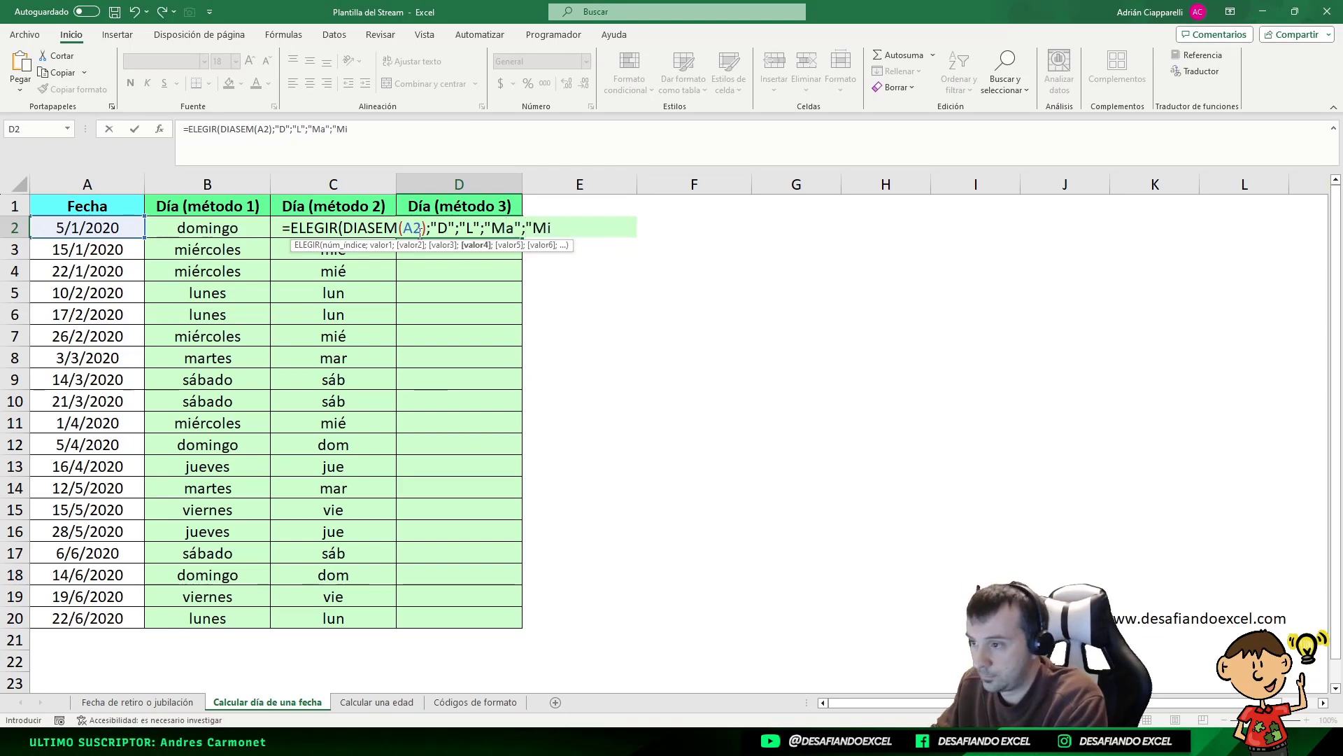
pyautogui.write('";')
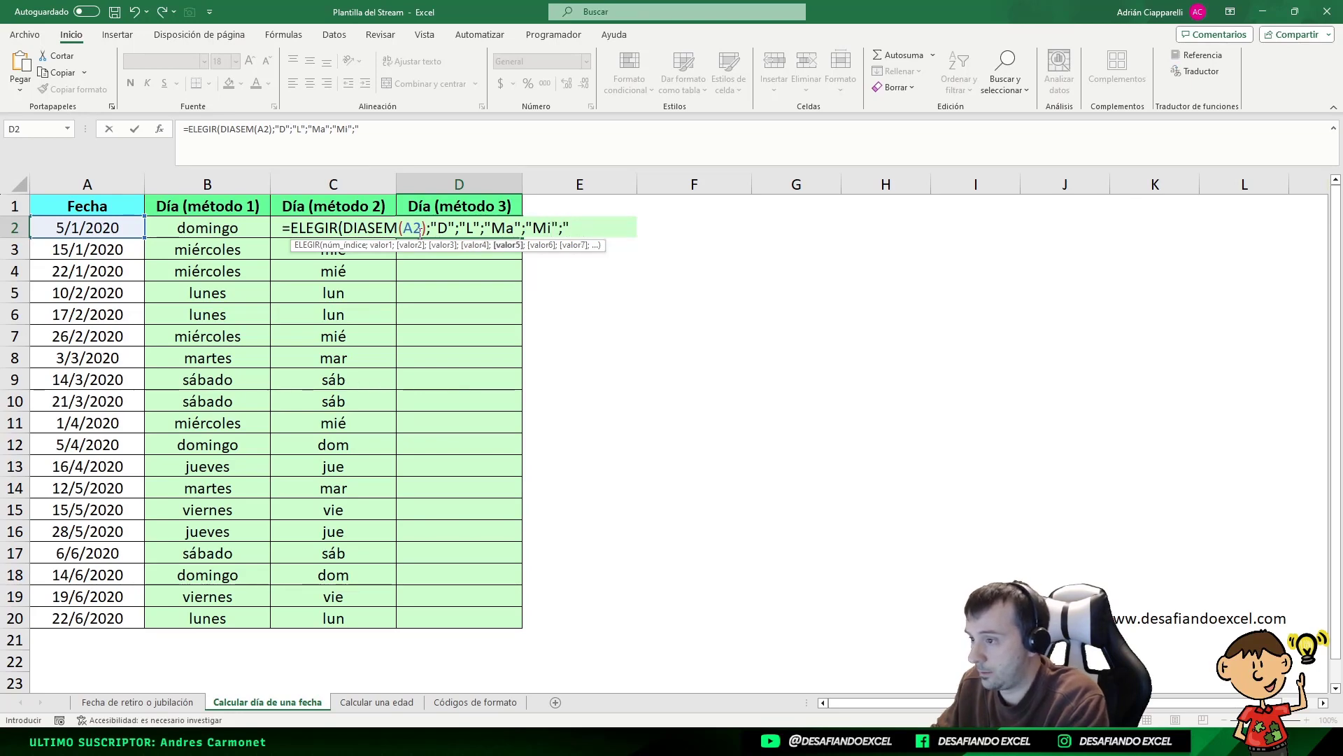
pyautogui.write('"J"')
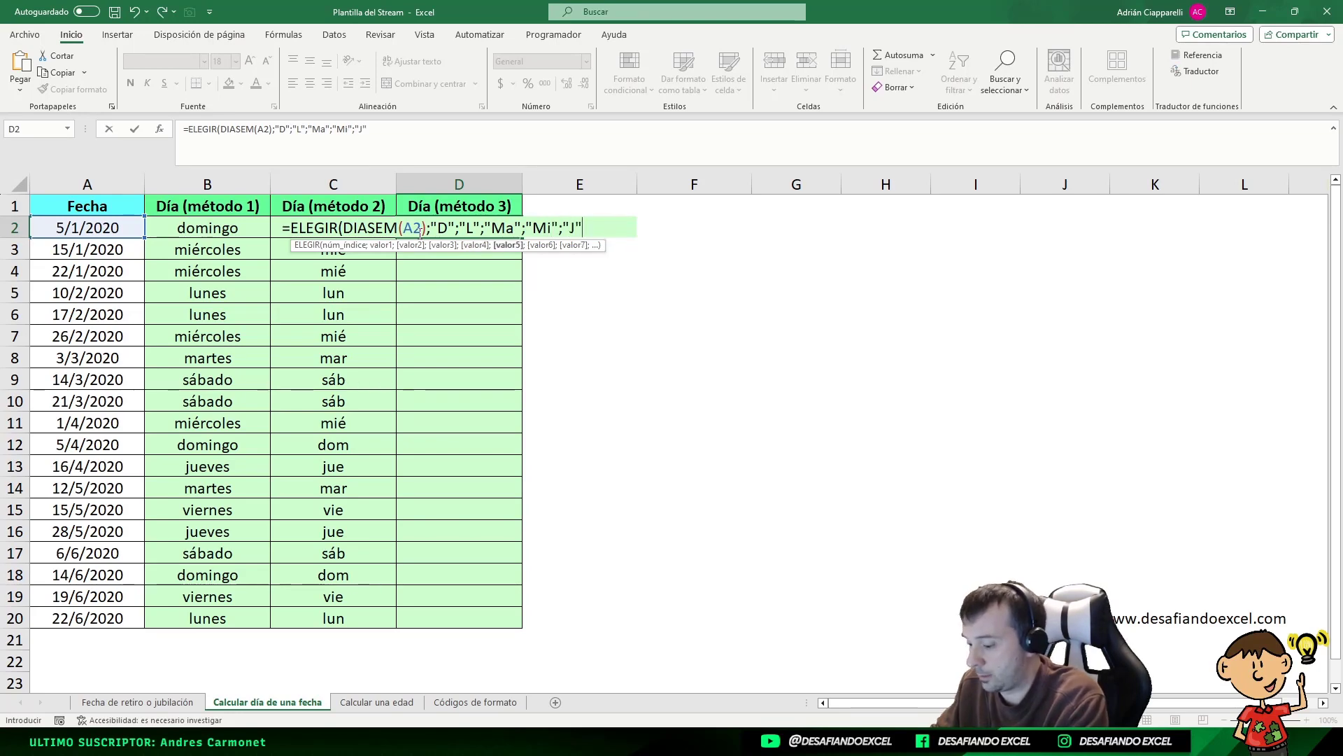
pyautogui.write(';"V')
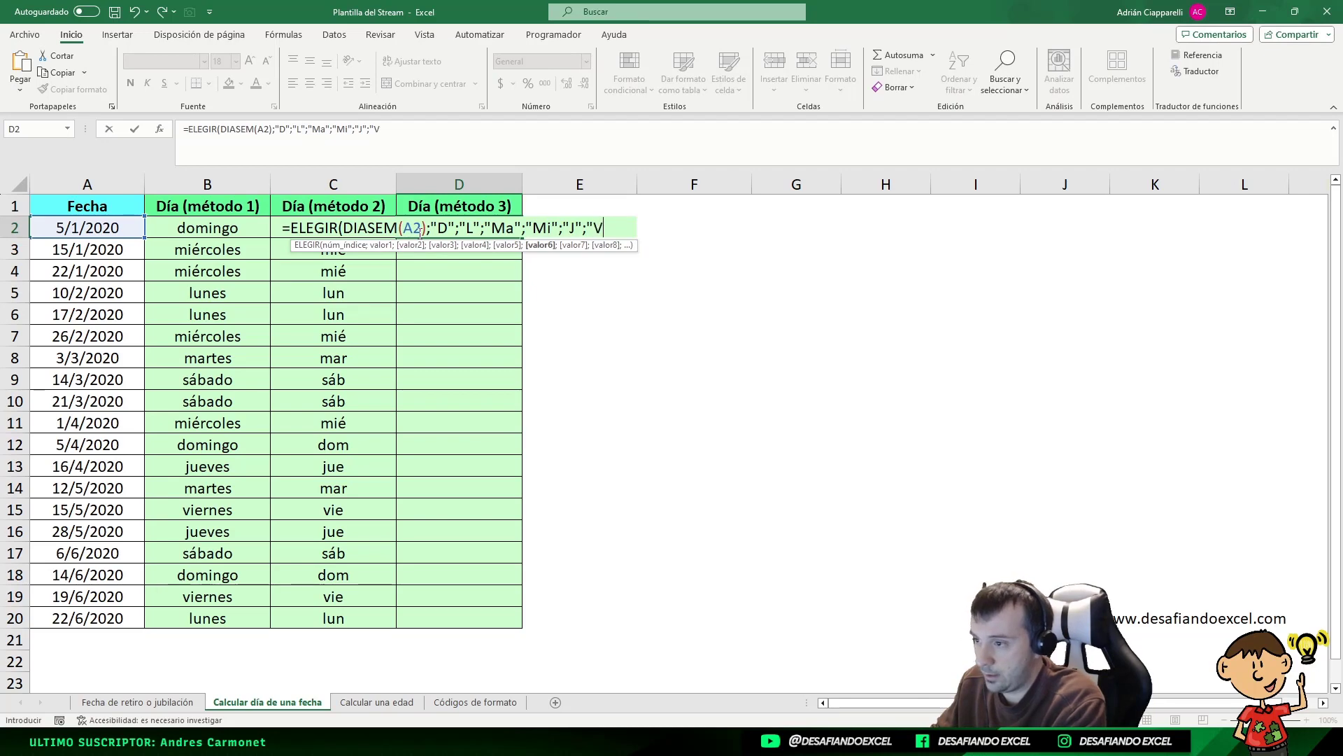
pyautogui.write('";"')
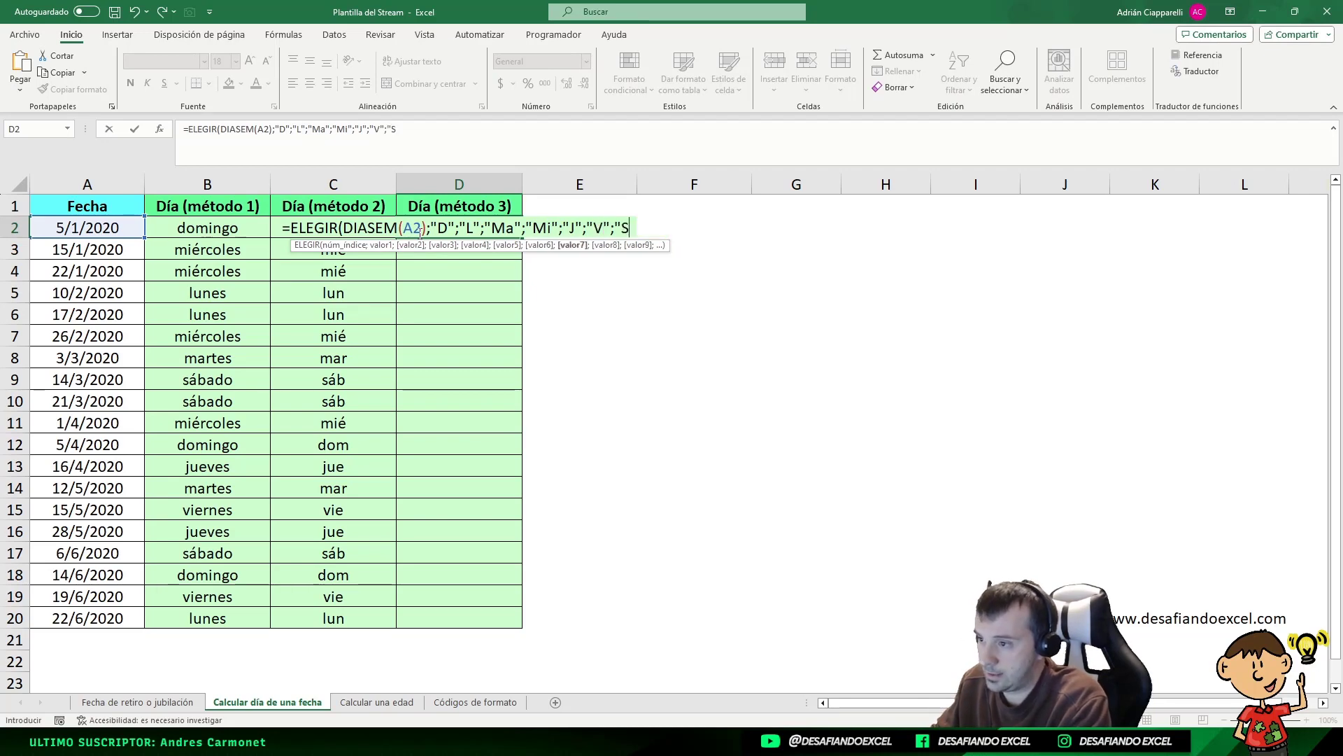
pyautogui.write('S")')
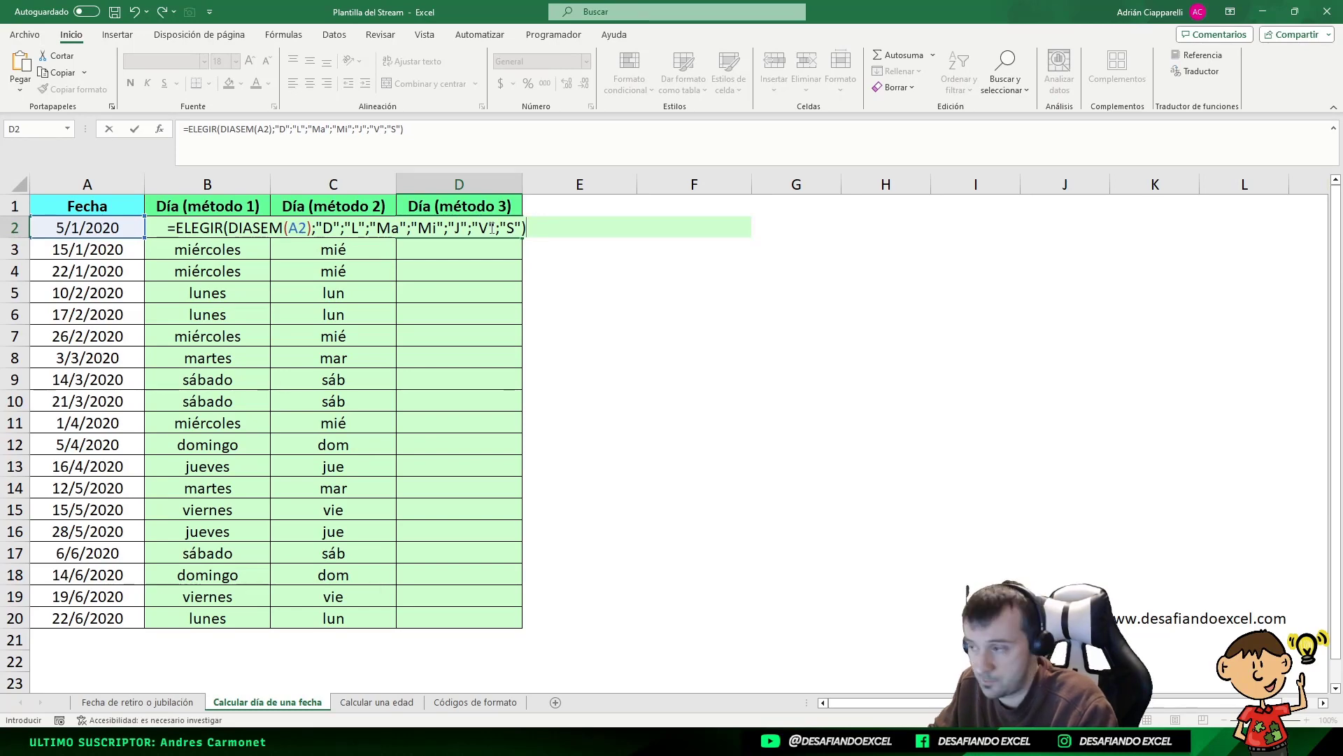
# Commit D2's ELEGIR formula and fill it down to D20, then check D2 against A2
pyautogui.press('Return')
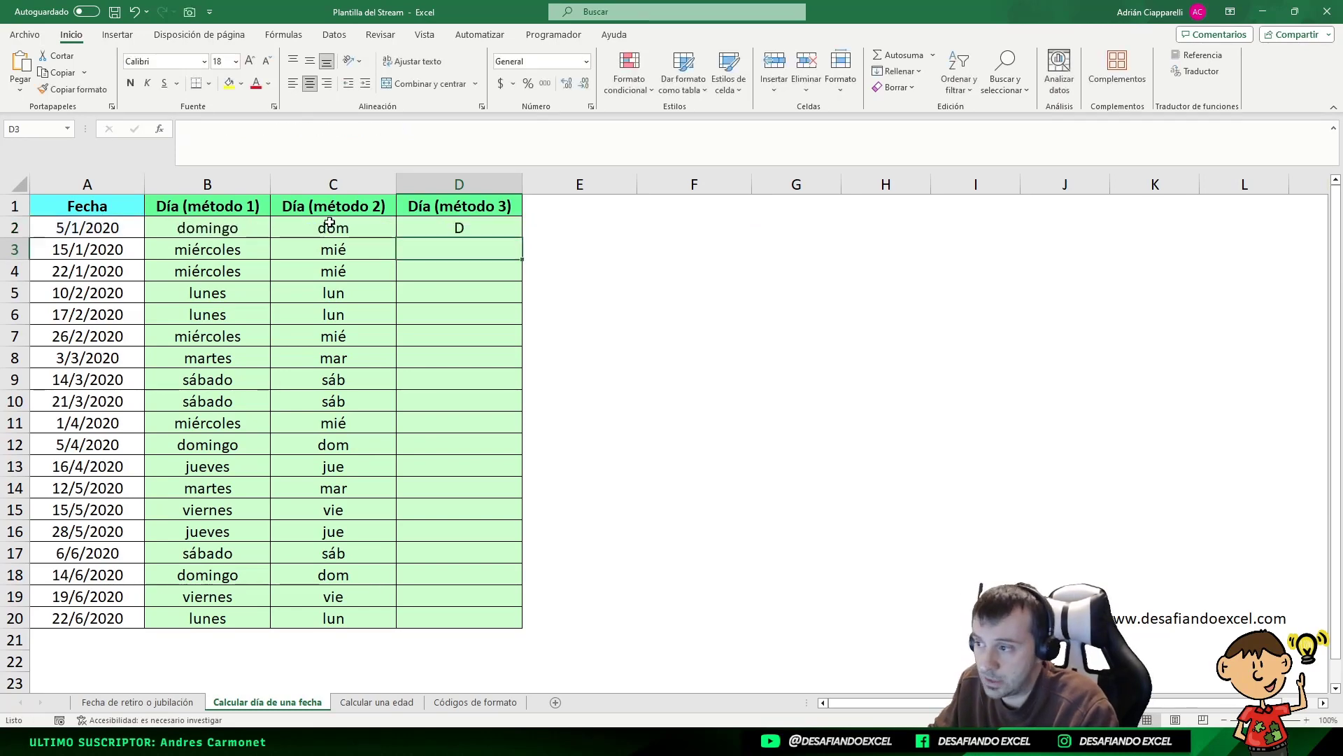
pyautogui.click(473, 228)
pyautogui.moveTo(521, 238); pyautogui.dragTo(511, 619)
pyautogui.click(720, 464)
pyautogui.moveTo(451, 226); pyautogui.dragTo(453, 616)
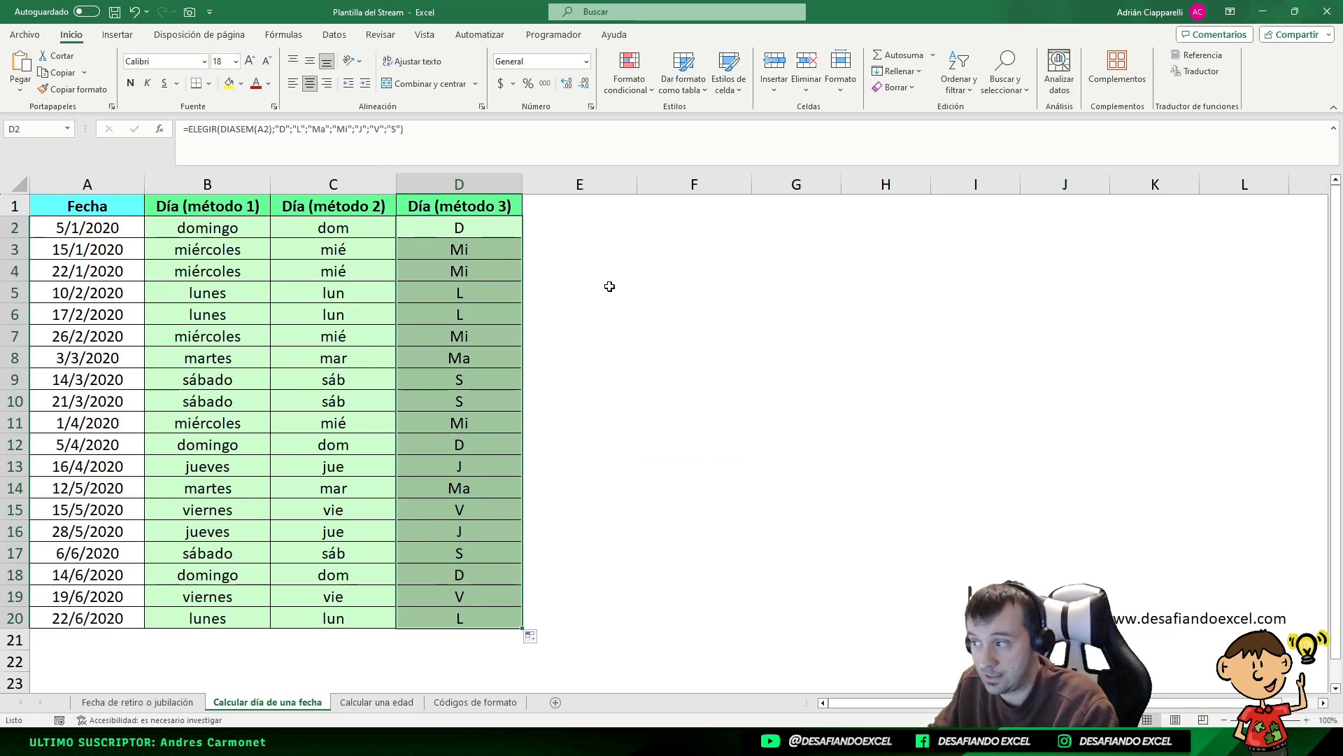
pyautogui.click(457, 231)
pyautogui.click(77, 225)
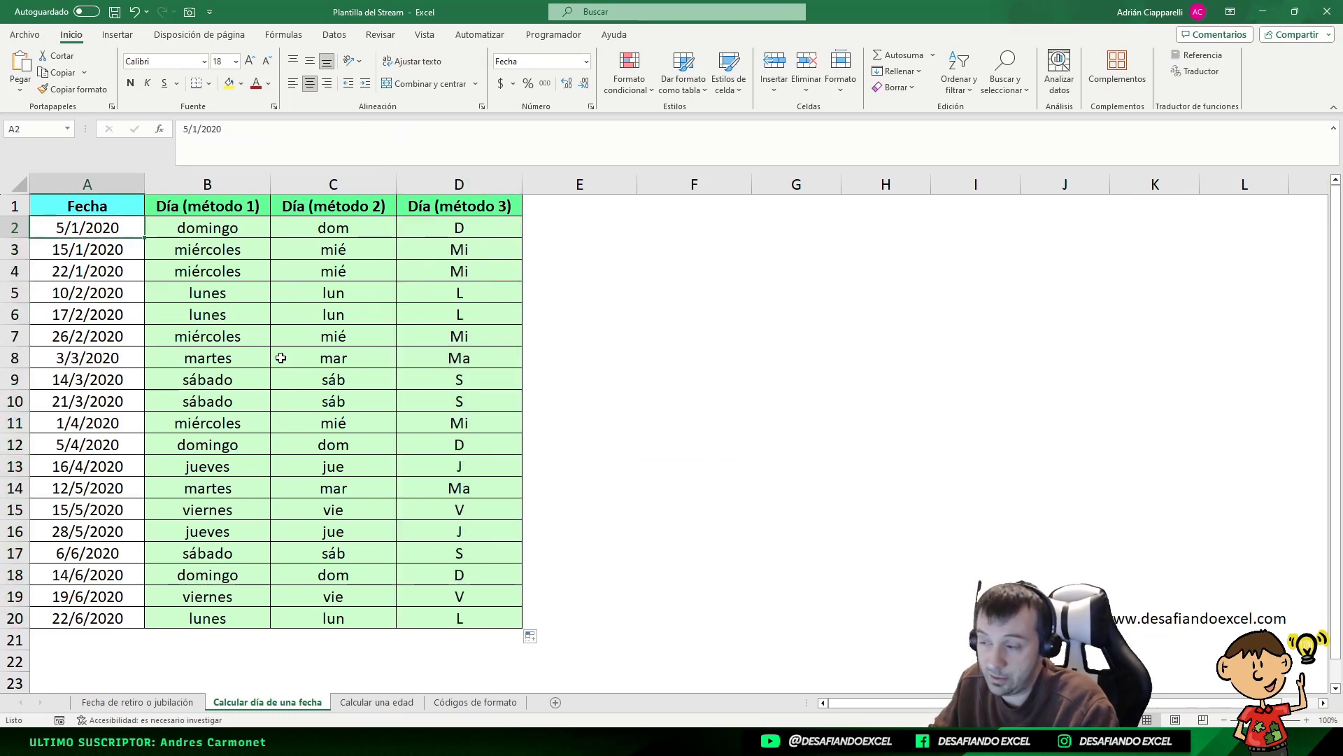